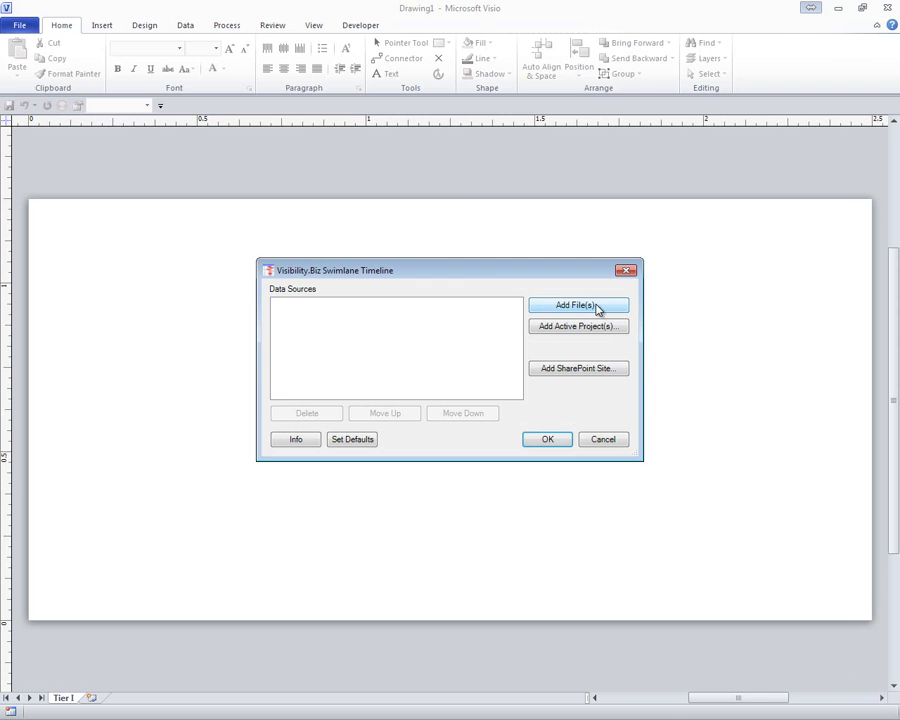
Load the Demo 8 Portfolio Status Excel workbook as the timeline's data source
click(598, 308)
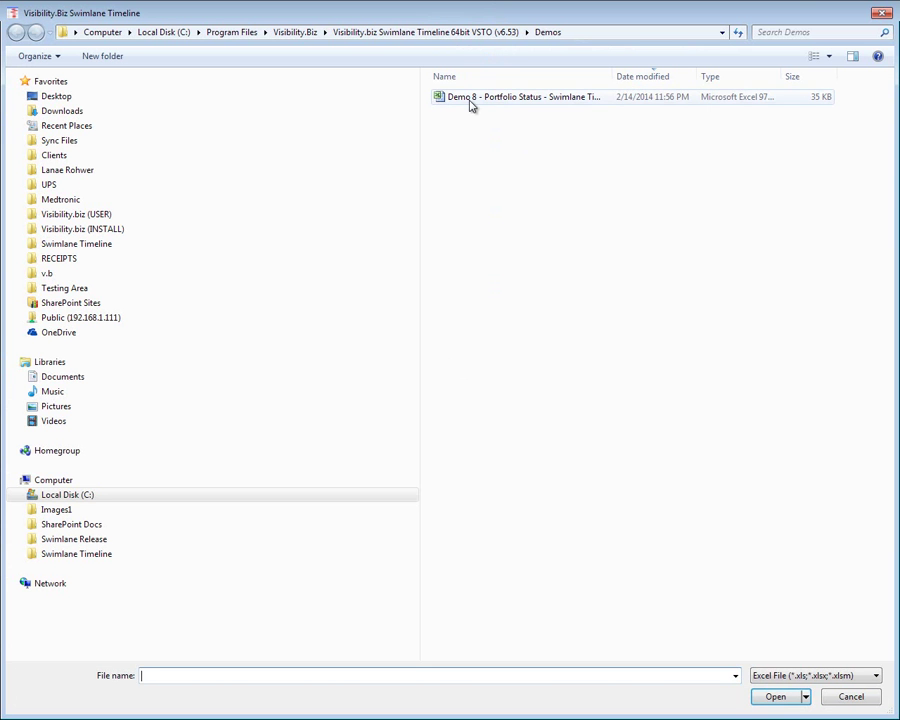
double_click(474, 101)
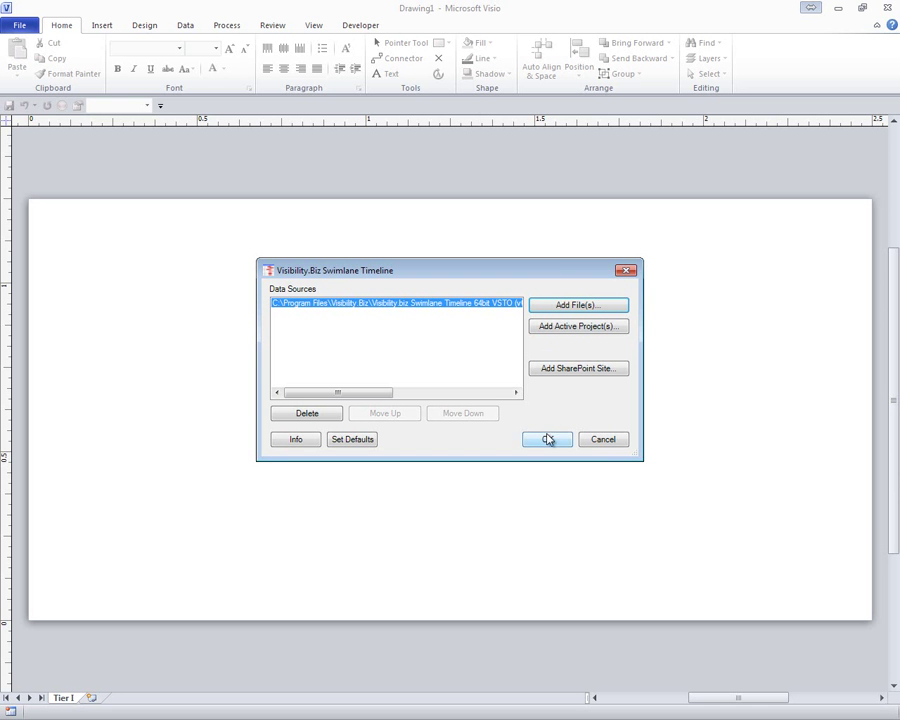
click(548, 440)
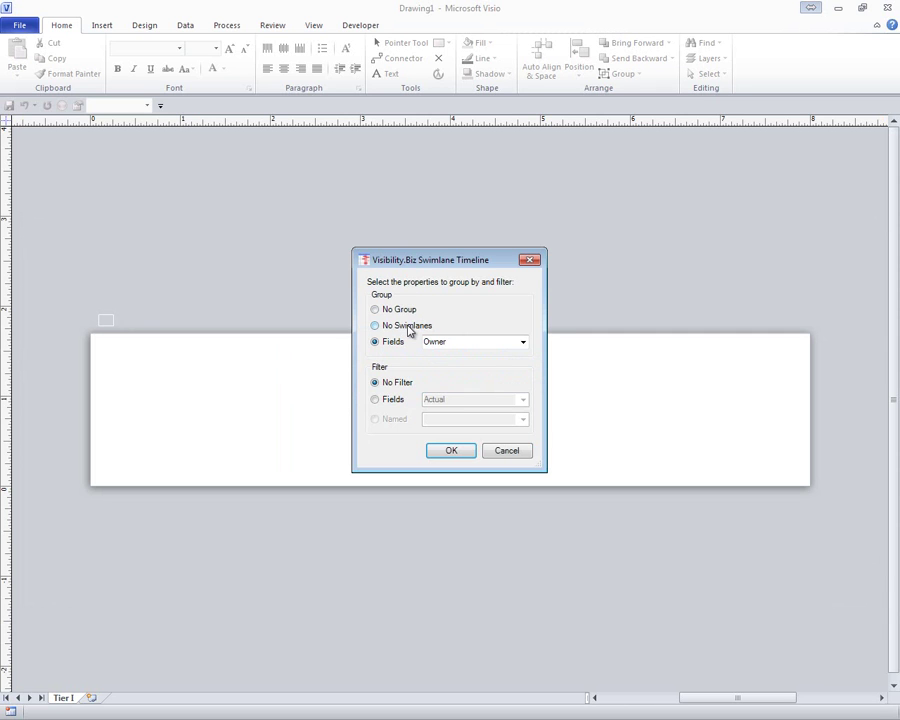
Keep Owner as the grouping field and generate the swimlane report
click(523, 342)
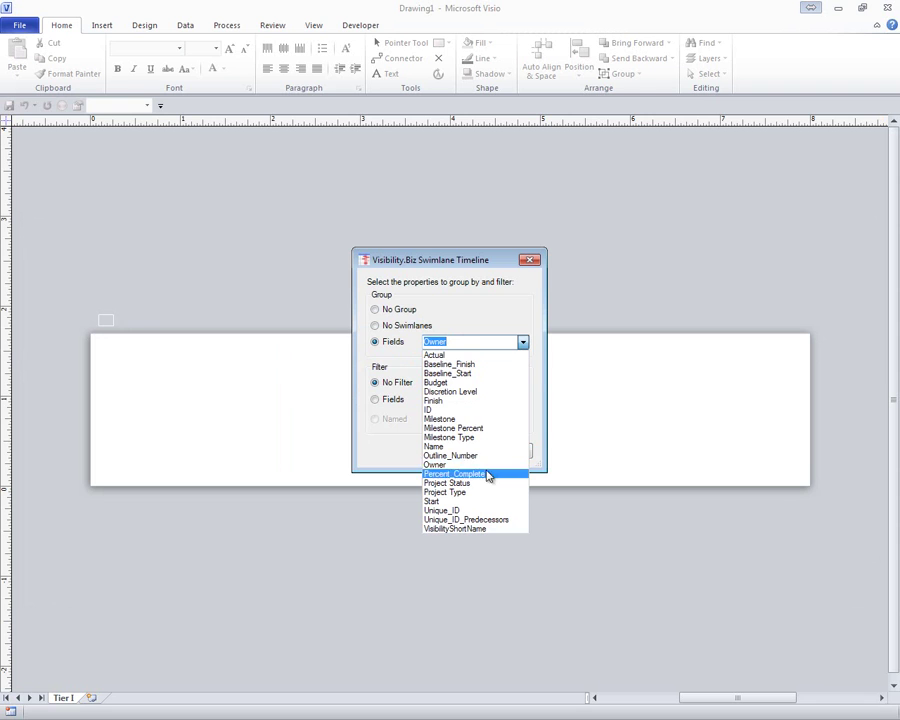
click(434, 464)
click(451, 451)
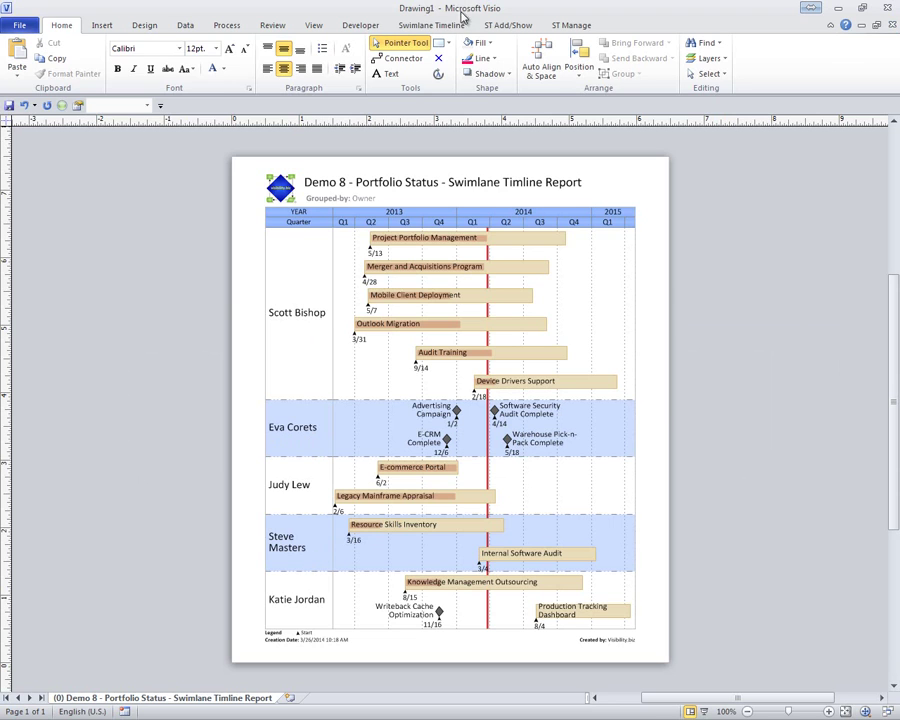
Regroup the timeline lanes by Project Status and select the Late Due to Predecessor lane
click(430, 26)
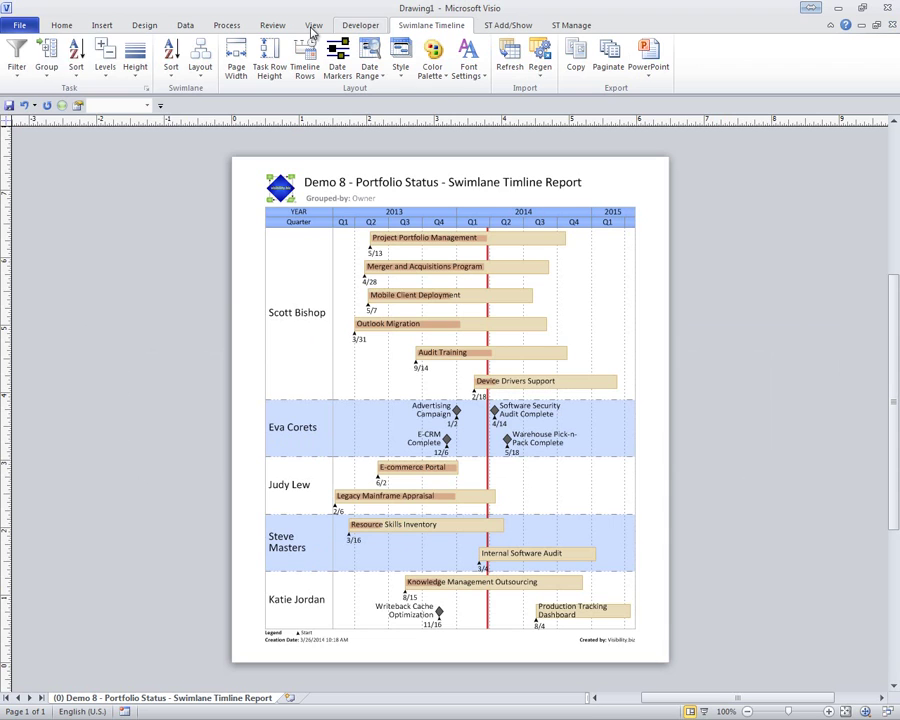
click(47, 76)
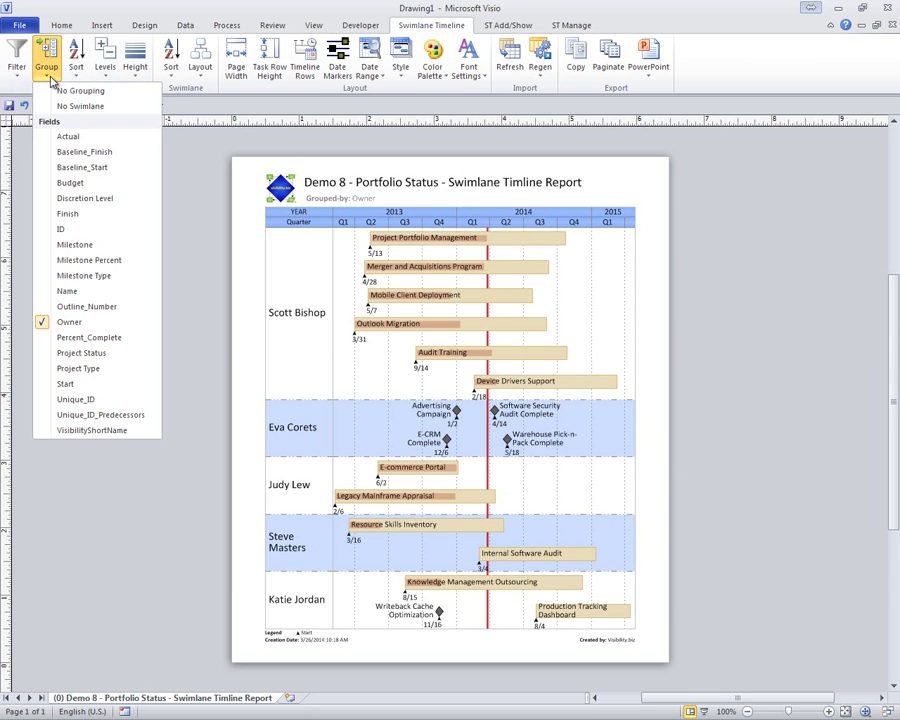
click(88, 356)
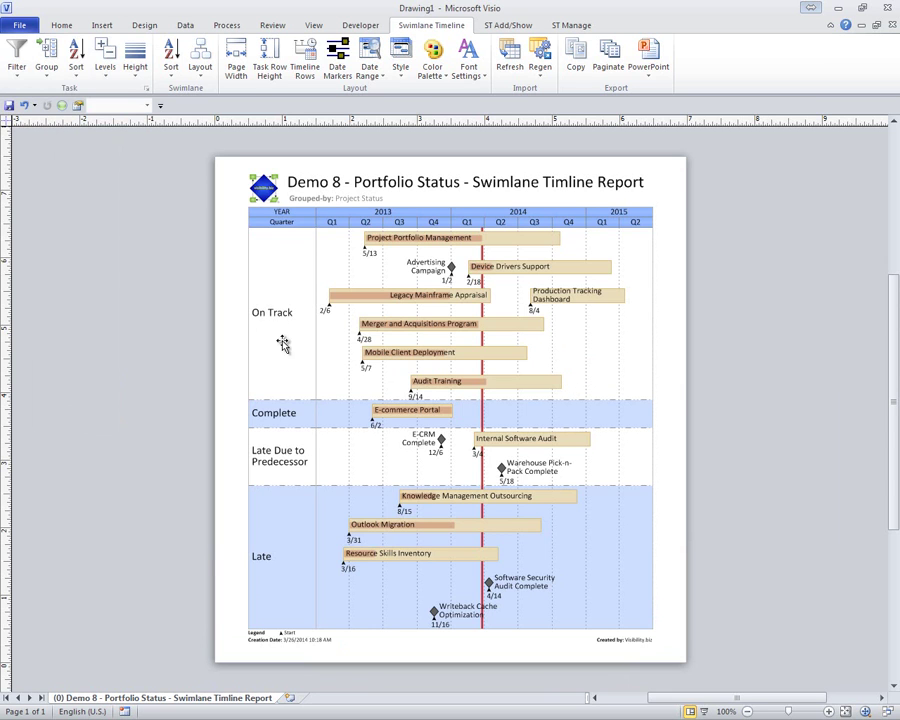
click(283, 455)
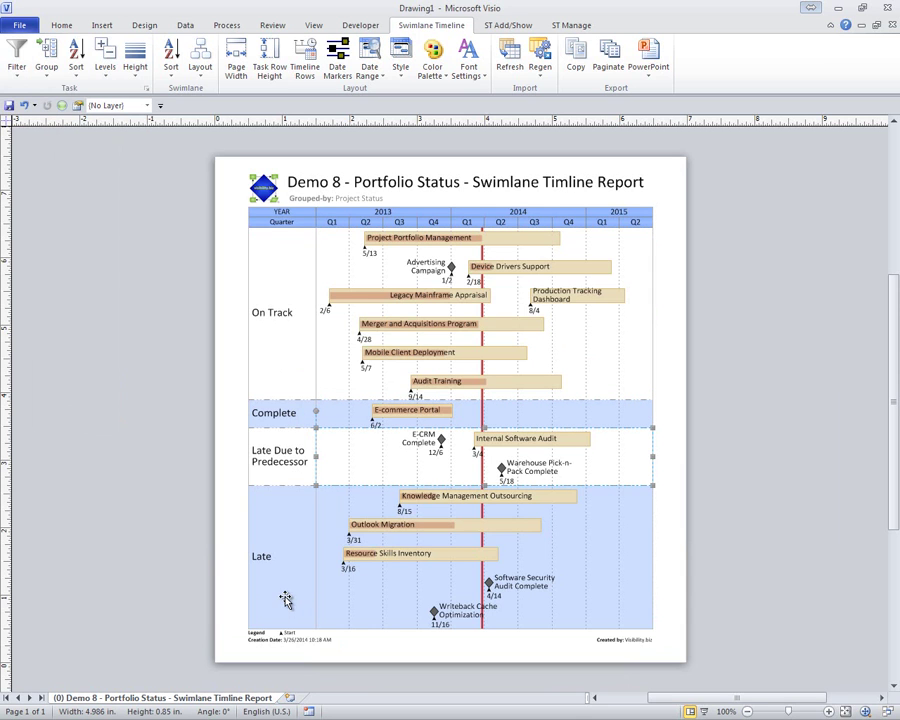
Regroup the timeline lanes by Project Type instead
click(31, 57)
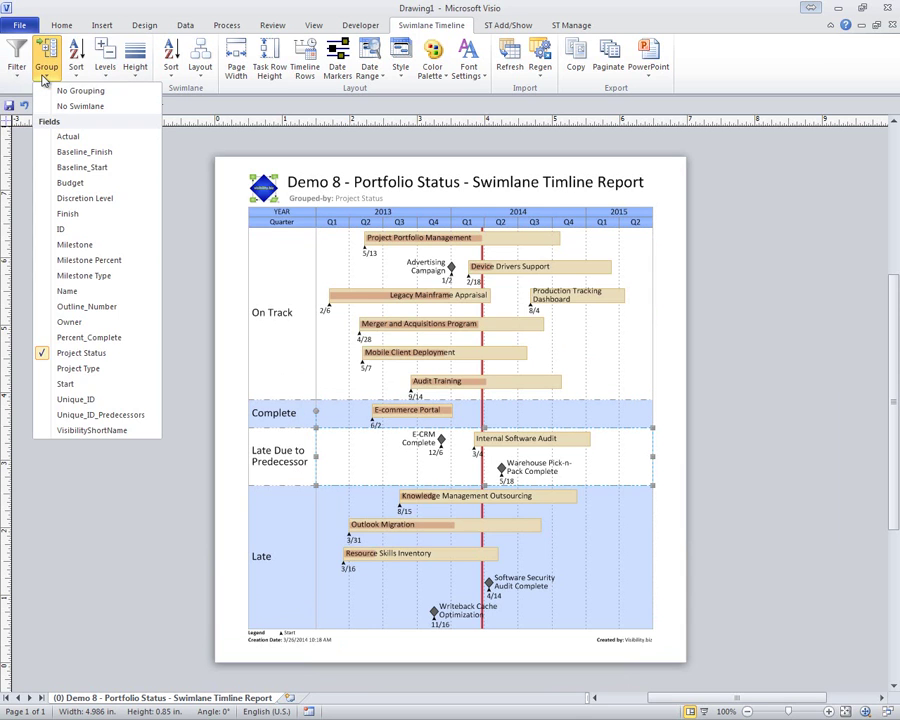
click(97, 367)
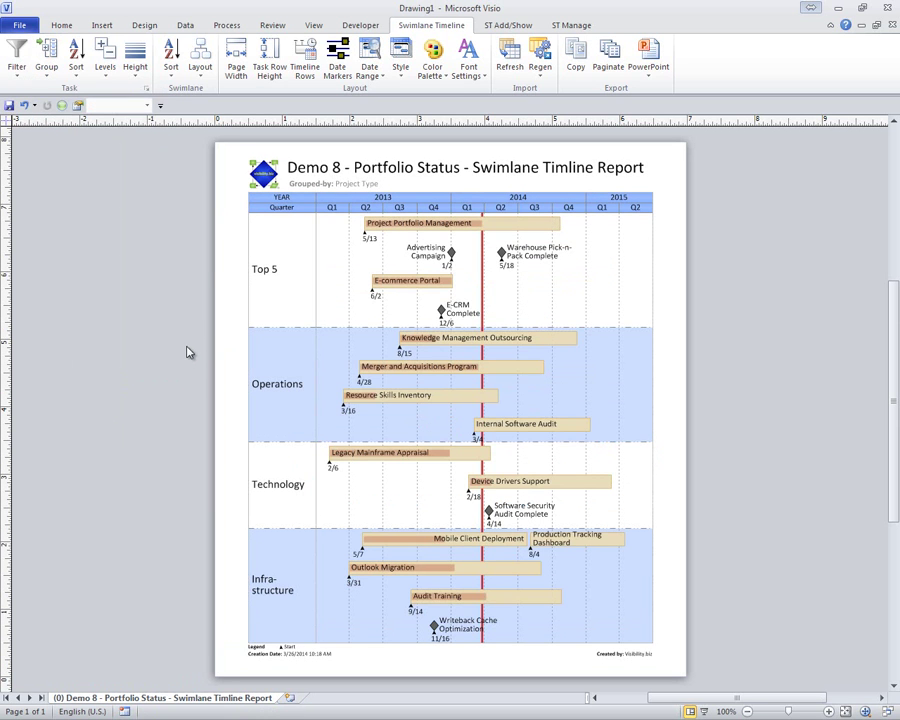
click(46, 58)
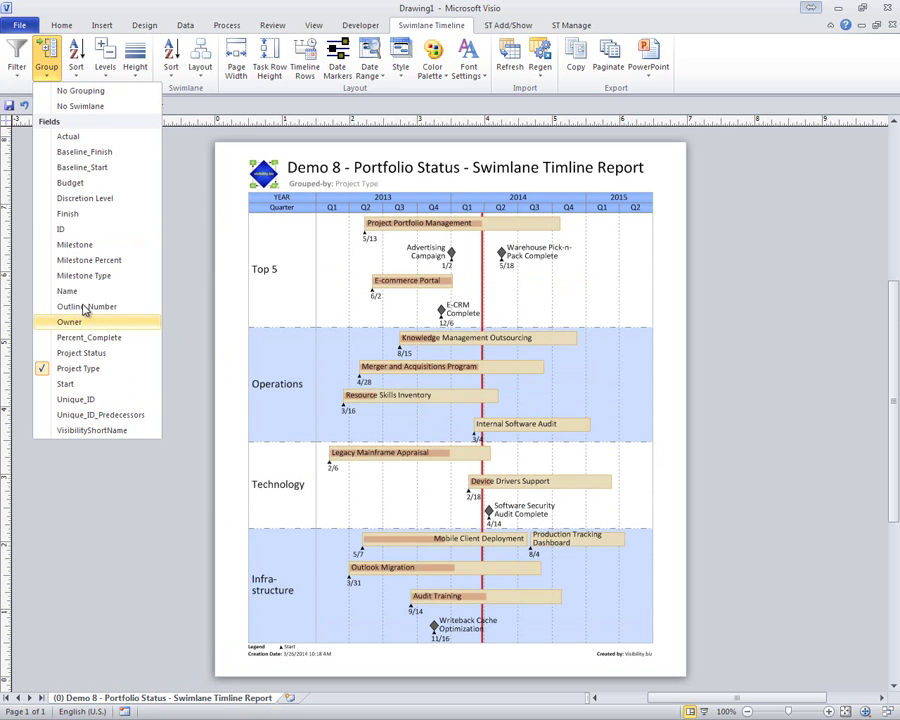
click(190, 239)
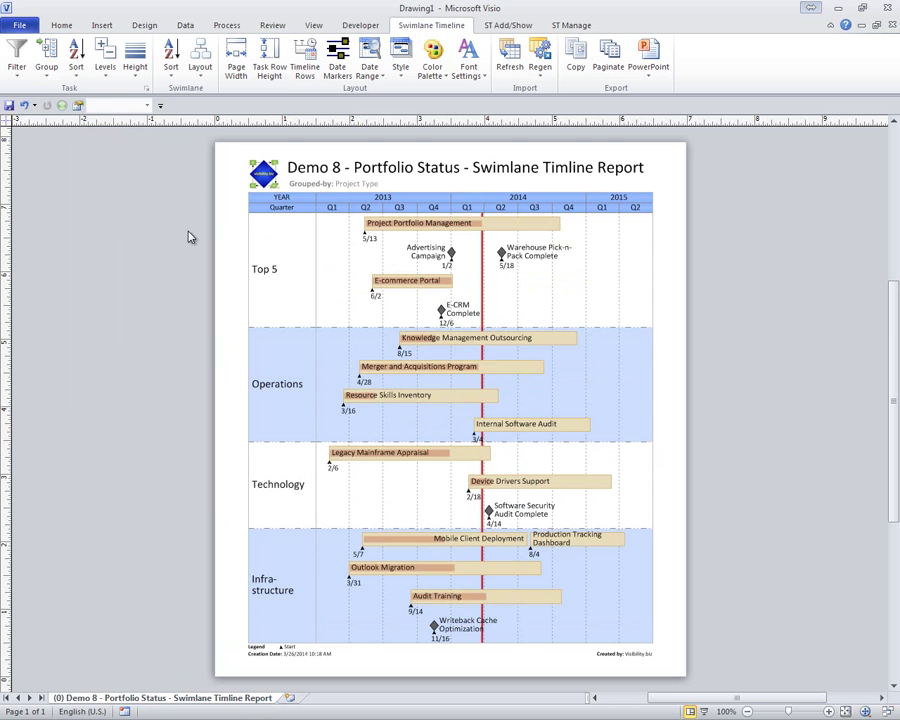
Begin defining a new named filter for the swimlane report
click(17, 57)
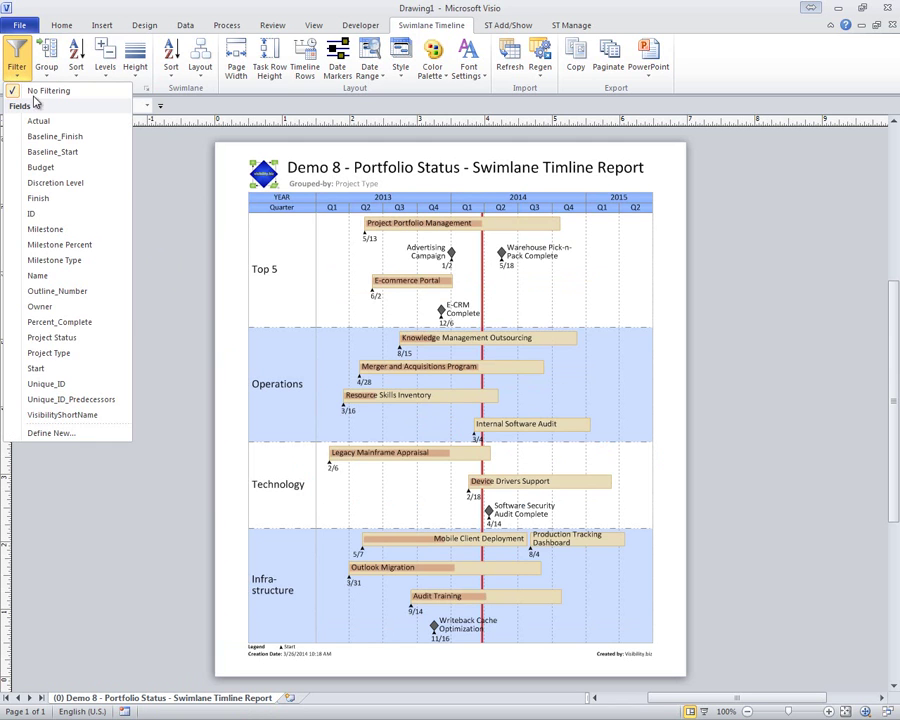
click(165, 301)
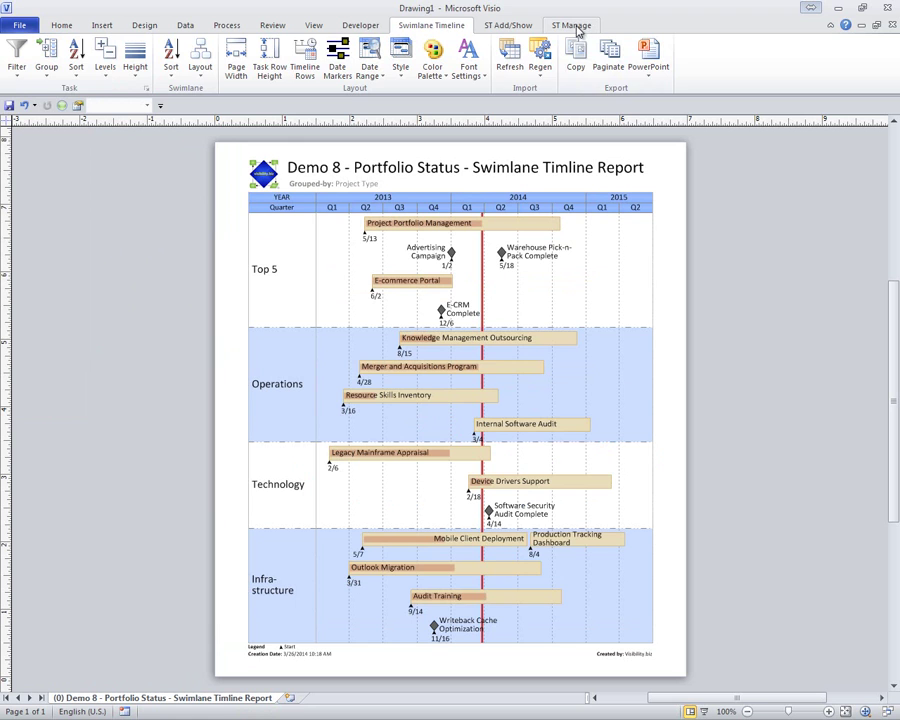
click(573, 26)
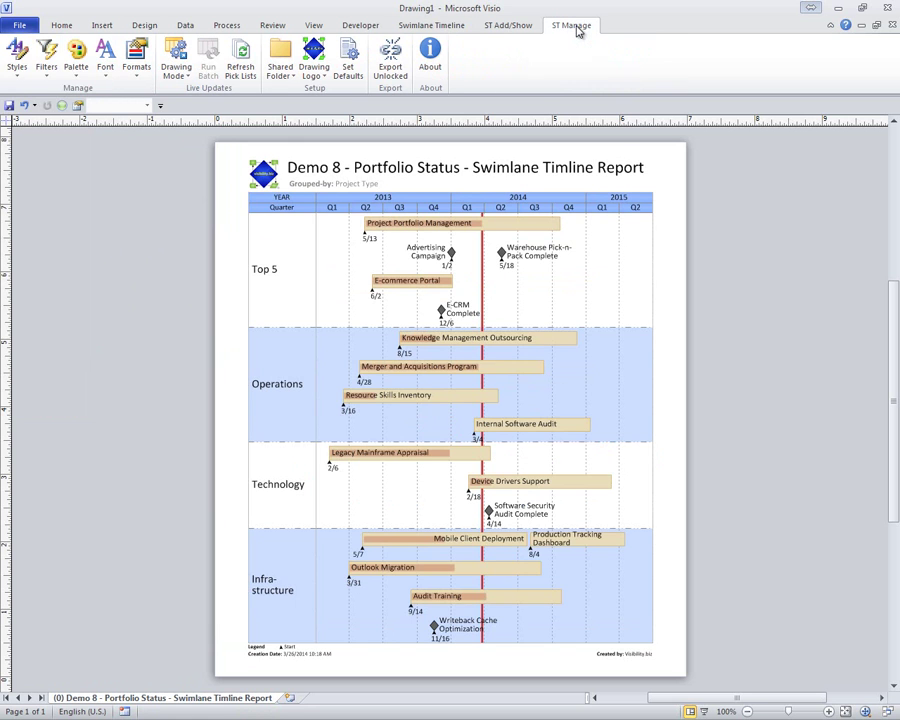
click(46, 70)
click(66, 92)
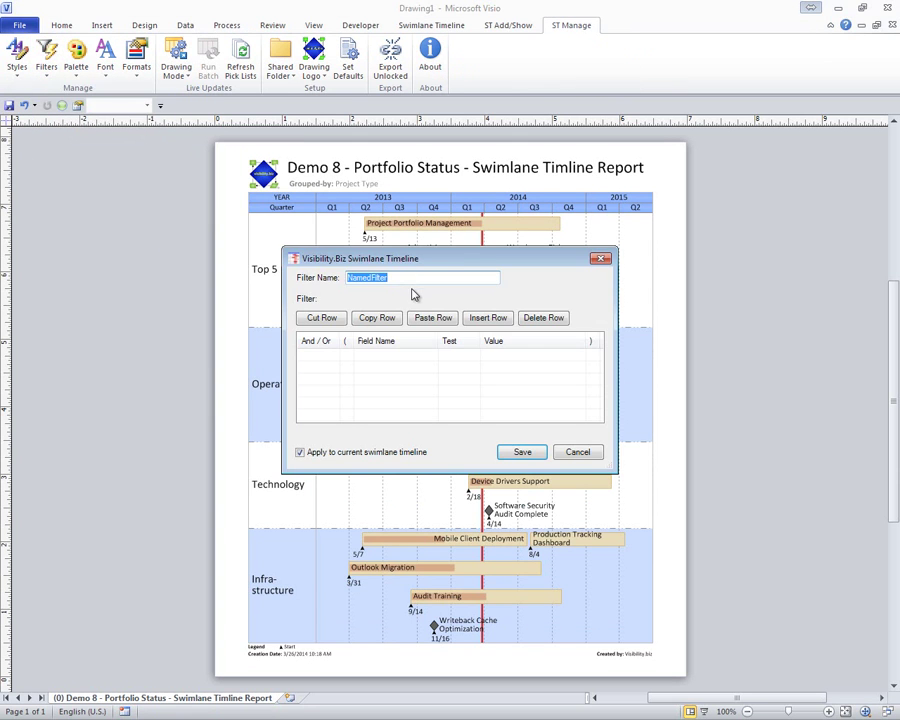
Add a first filter condition: Project Status equals Late
click(500, 318)
click(425, 357)
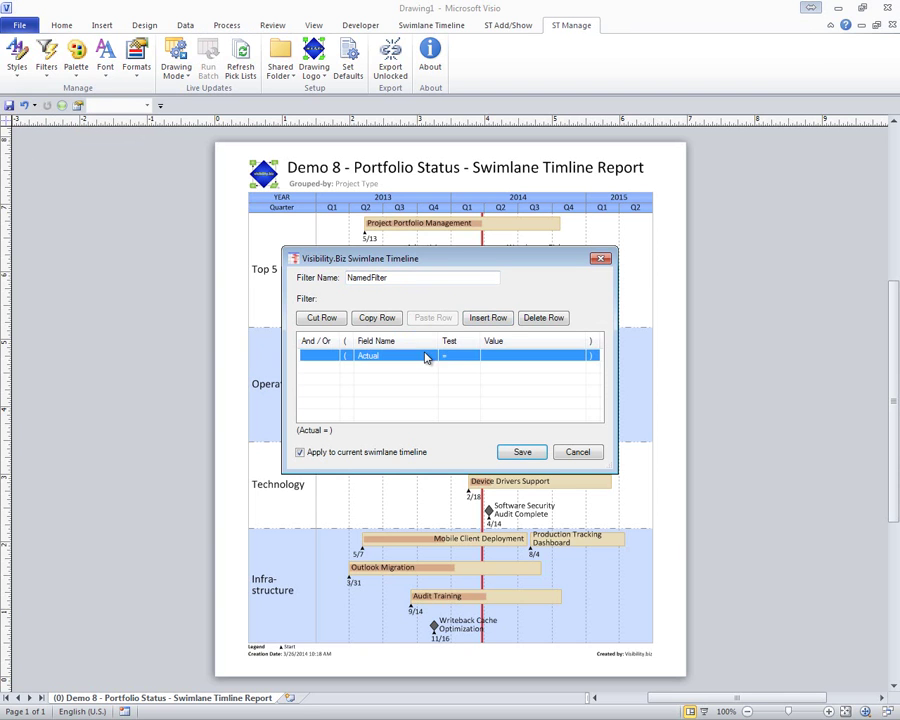
click(425, 357)
click(432, 358)
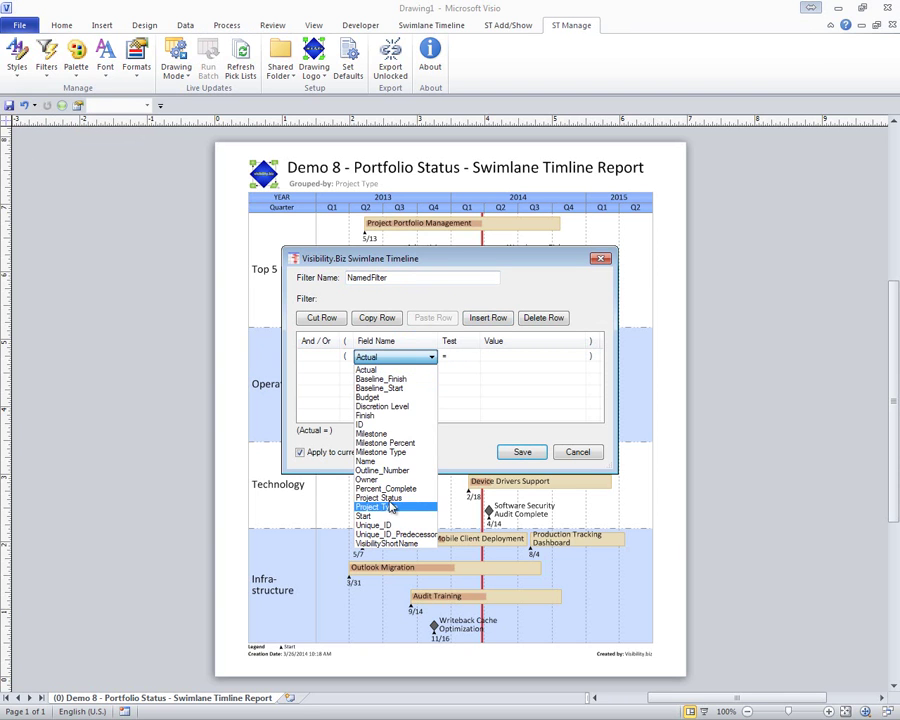
click(388, 500)
click(504, 356)
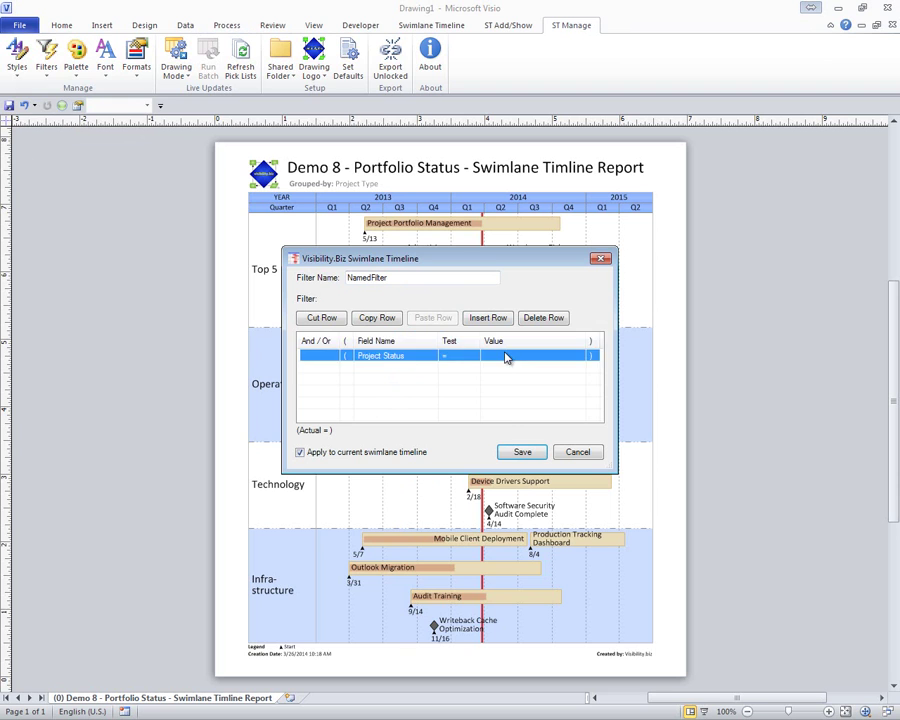
click(507, 358)
click(507, 358)
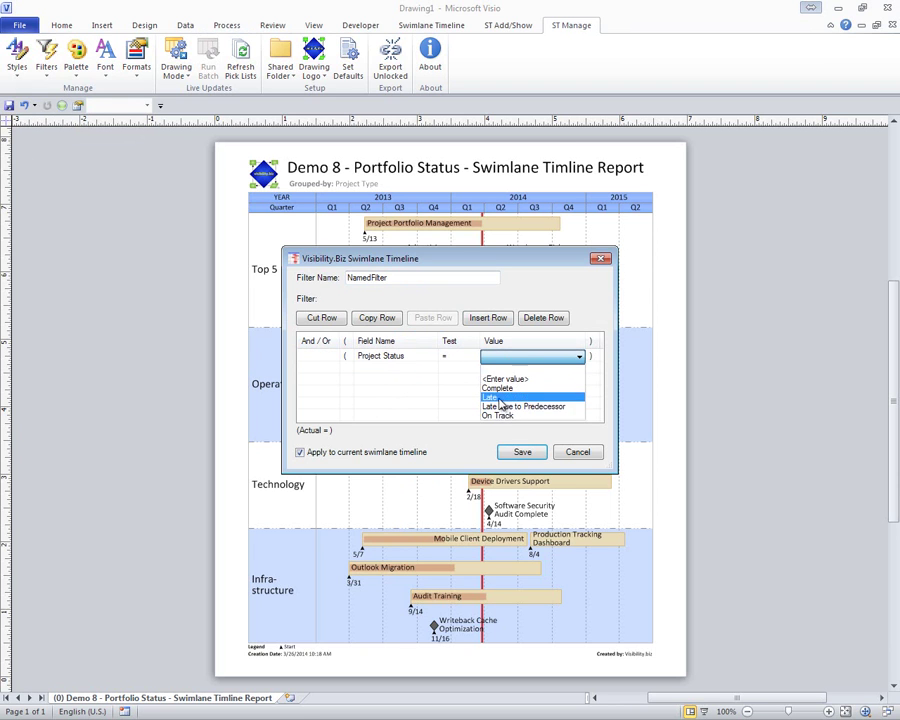
click(511, 393)
Add a second condition for Late Due to Predecessor status and apply the filter
click(488, 318)
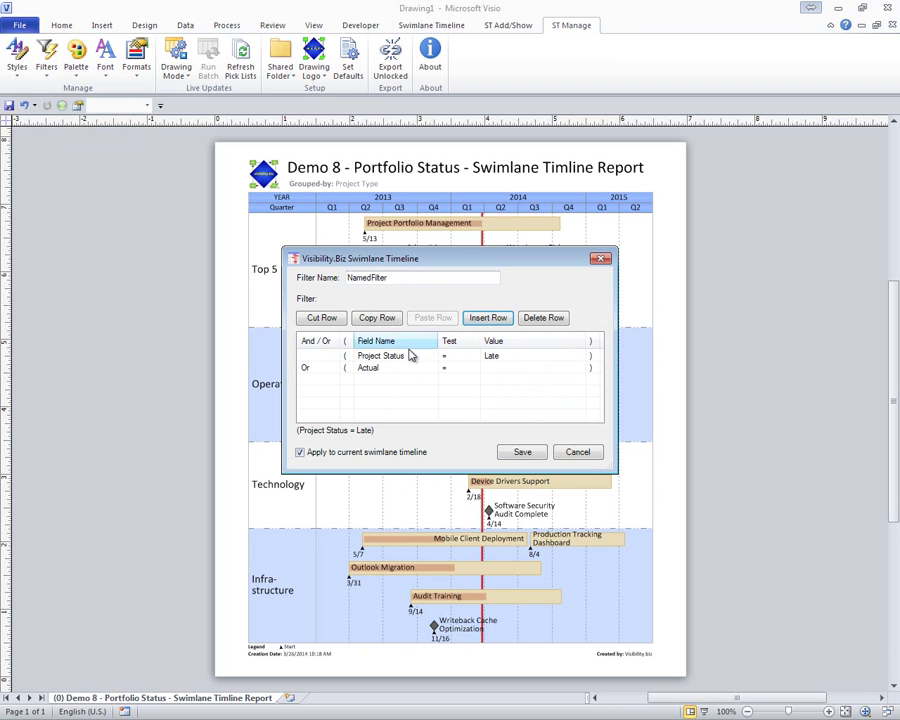
click(431, 369)
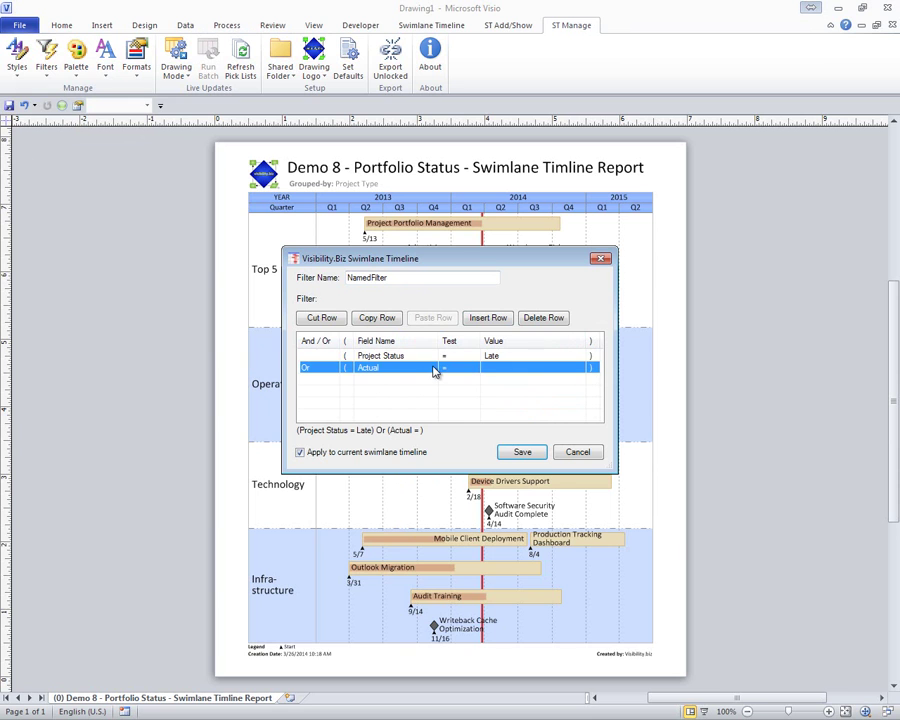
click(435, 370)
click(431, 369)
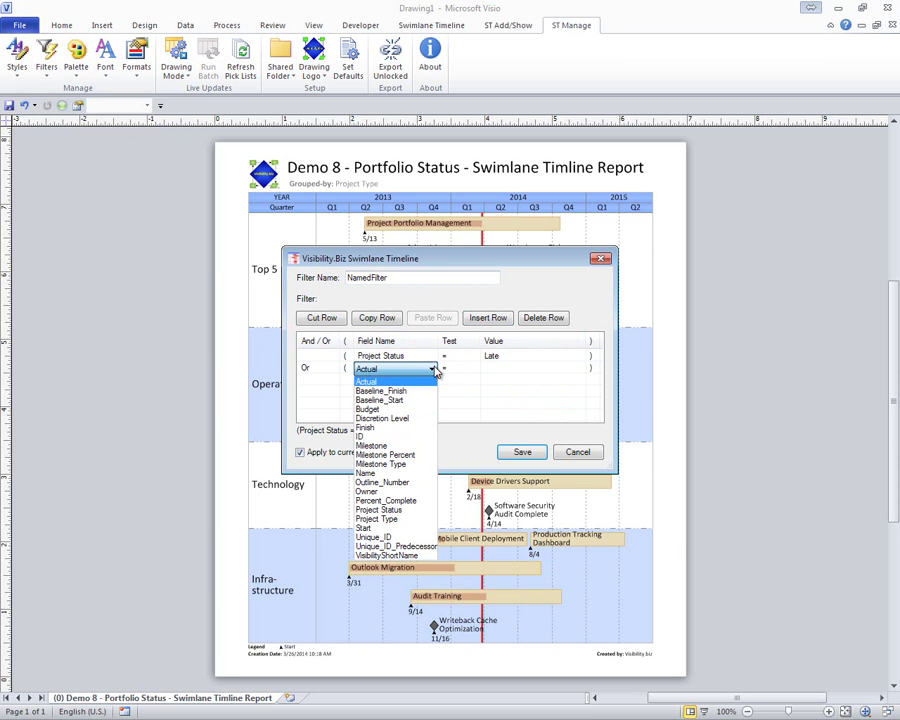
click(405, 509)
click(506, 372)
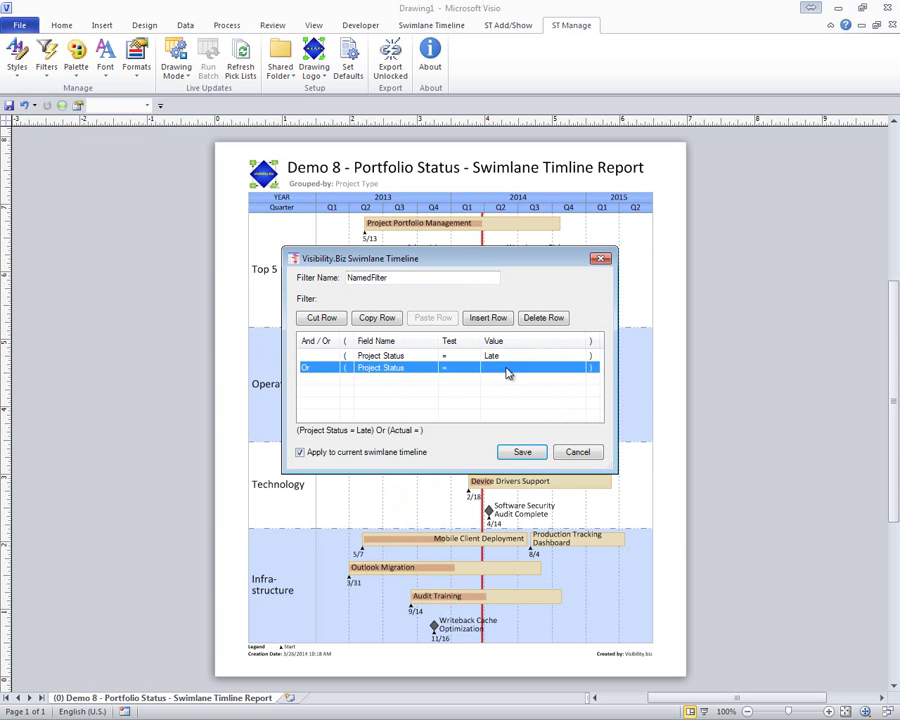
click(506, 372)
click(516, 416)
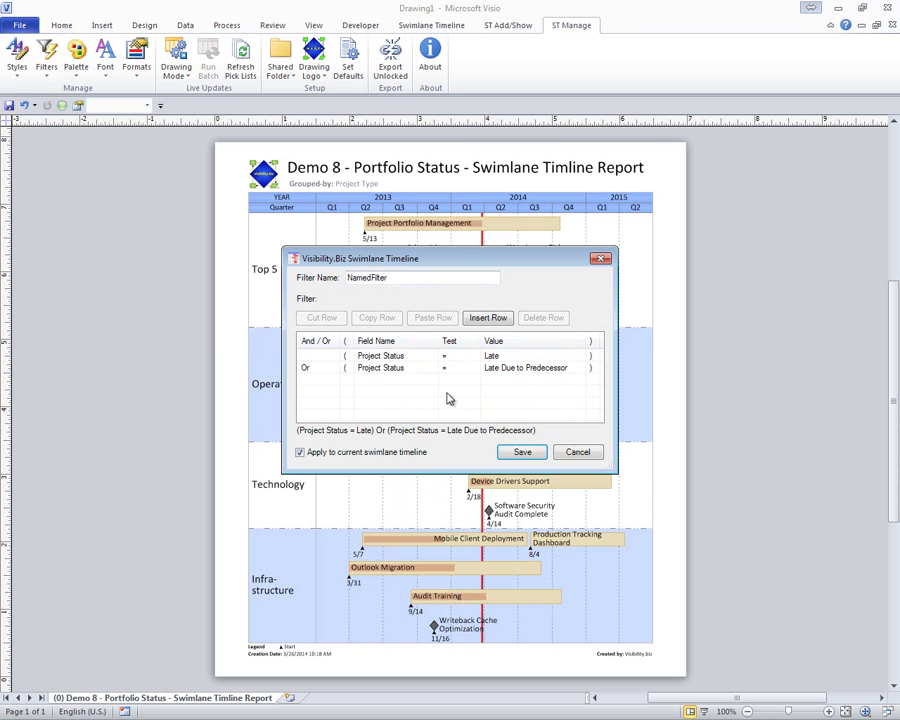
click(521, 451)
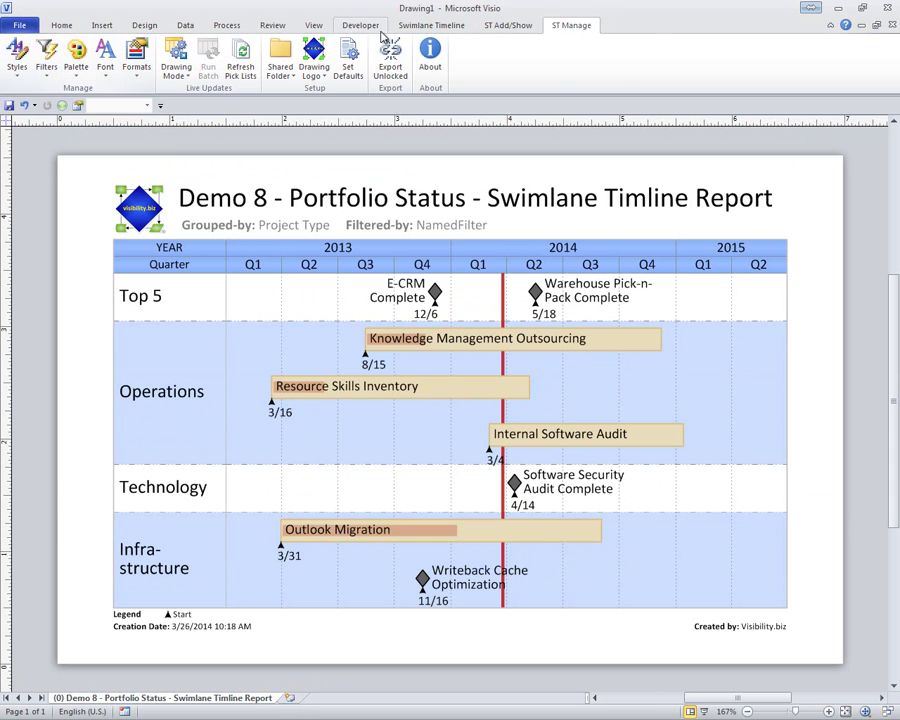
click(424, 25)
click(20, 76)
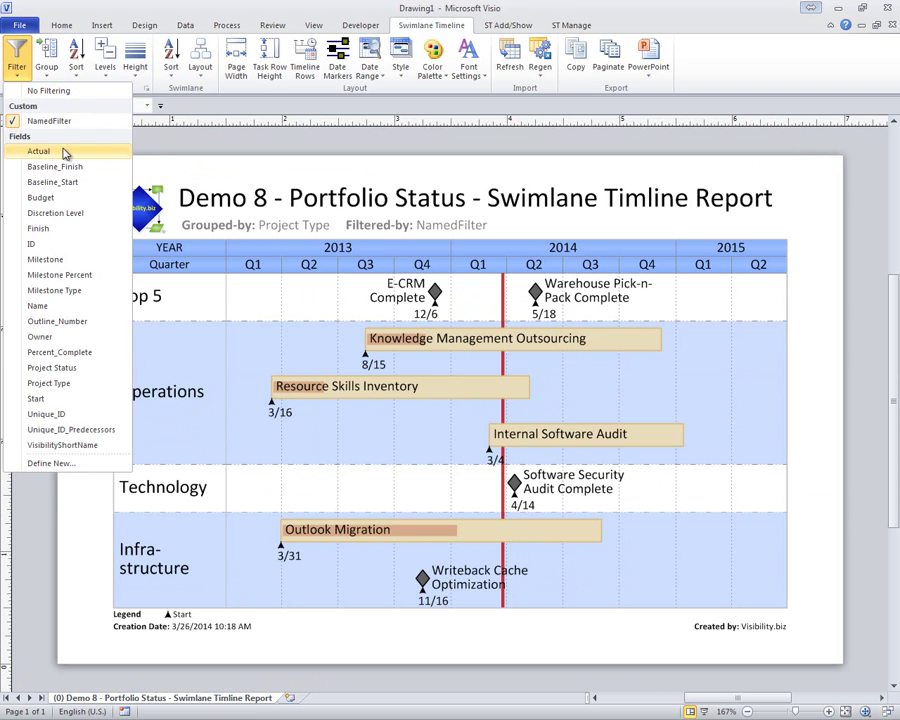
Choose No Filtering to show all tasks and set the task bar height to 3 Short
click(56, 90)
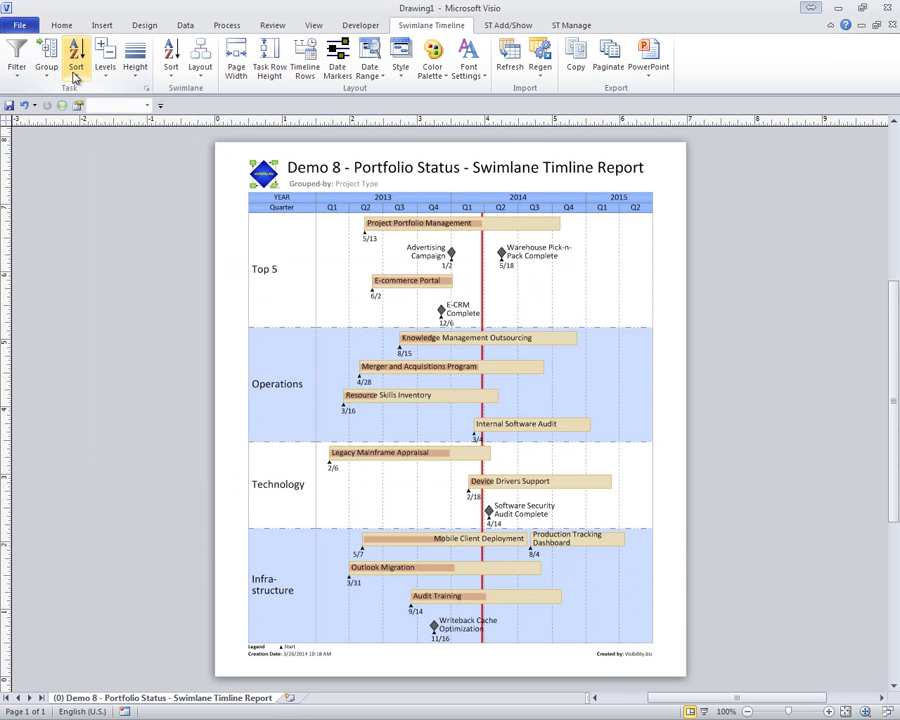
click(106, 72)
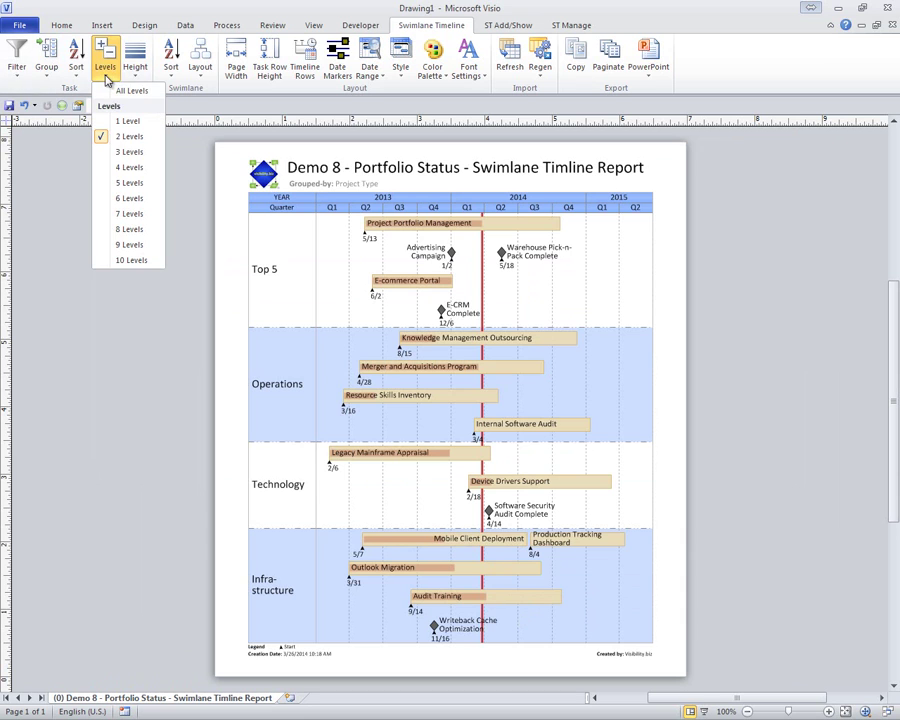
click(139, 74)
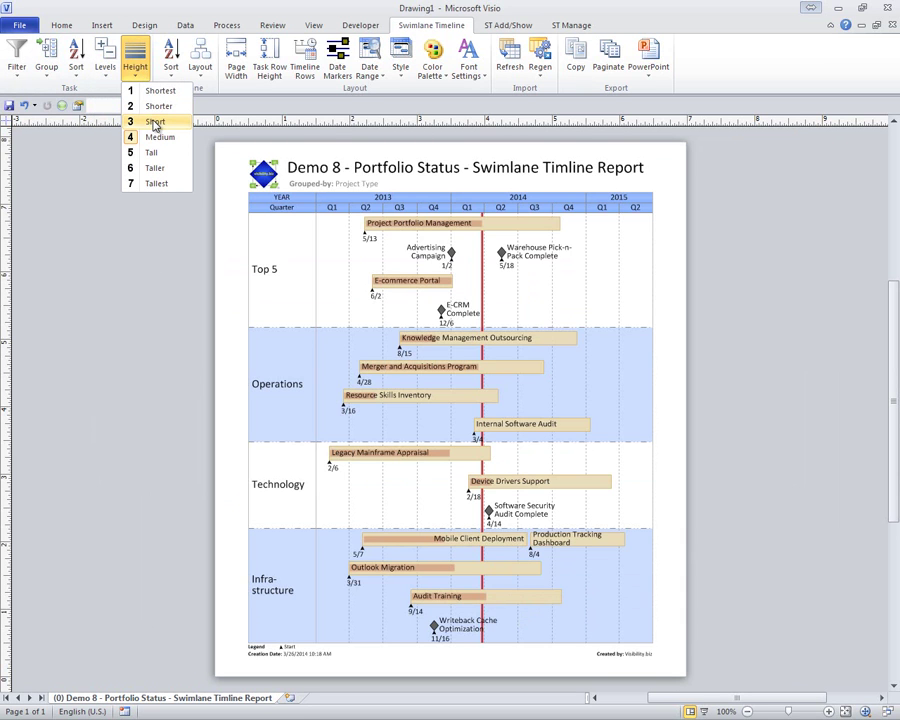
click(145, 121)
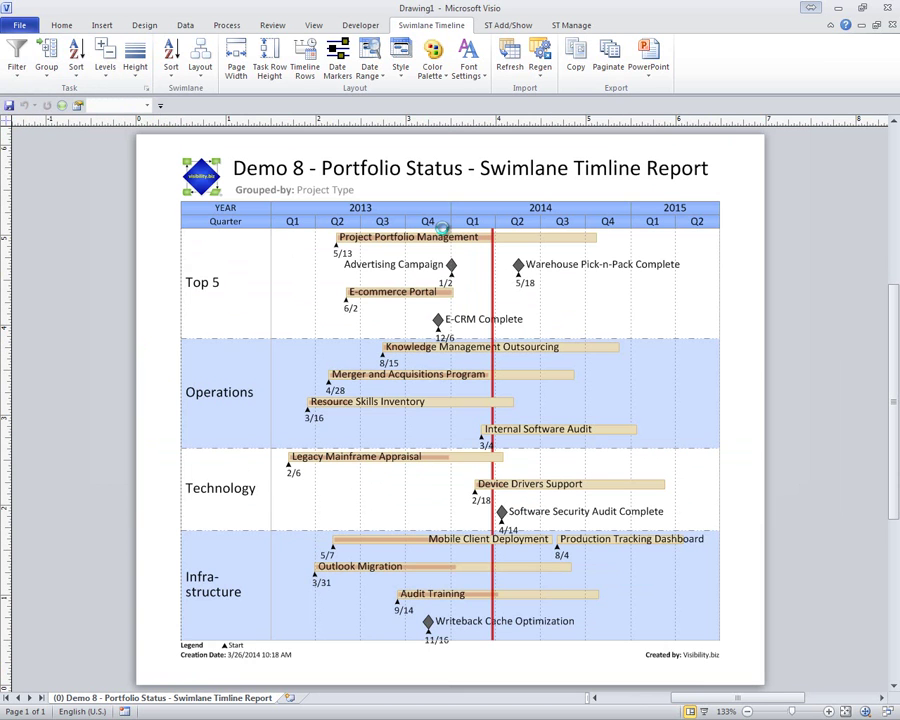
click(136, 78)
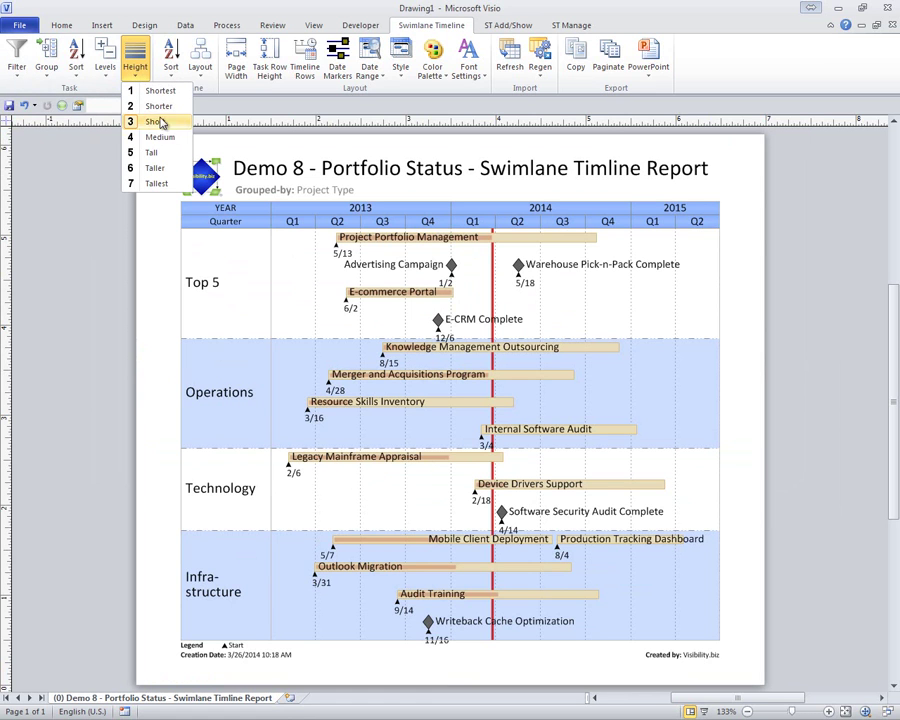
Try the Expanded swimlane layout, then revert to the compact relational layout
click(172, 80)
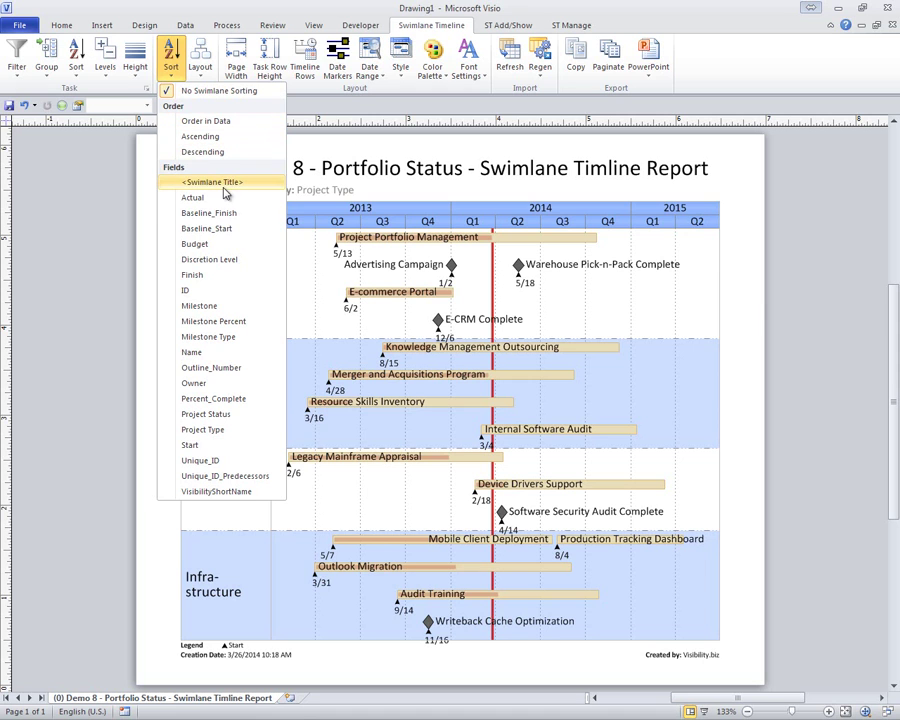
click(203, 78)
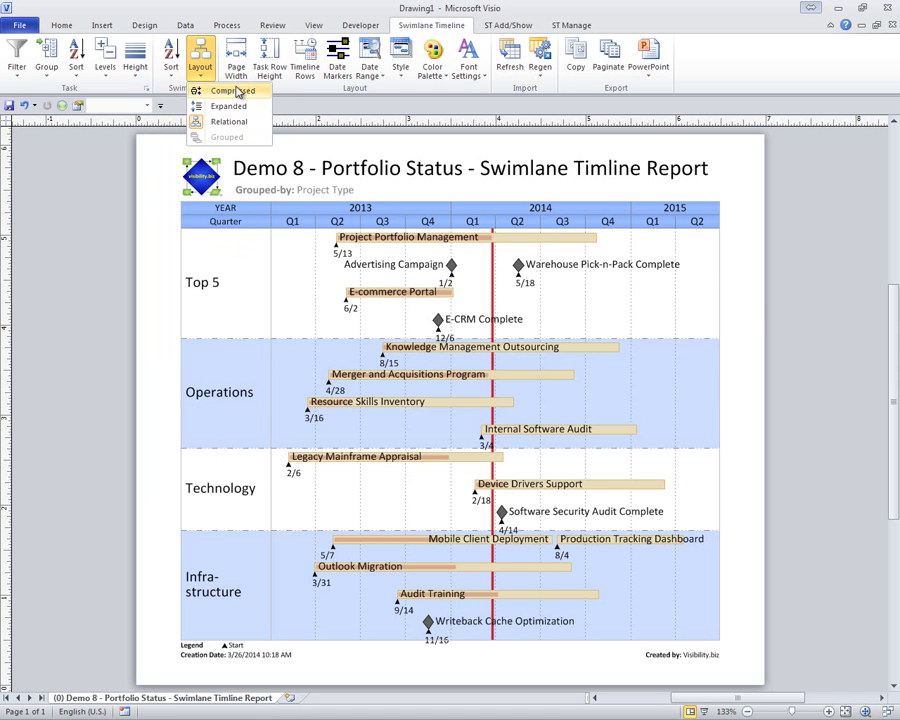
click(228, 106)
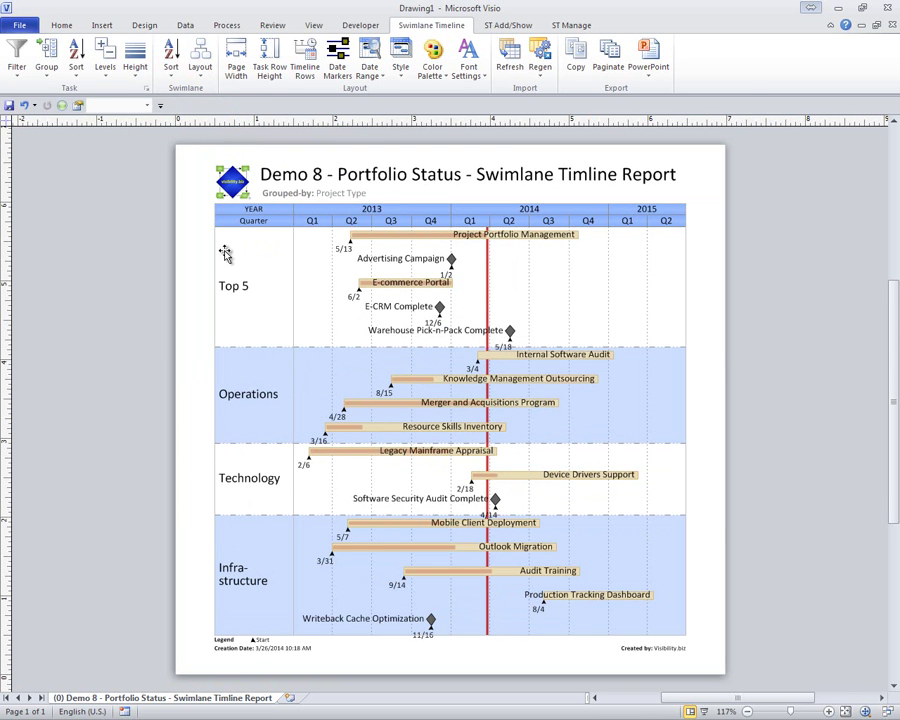
click(201, 62)
click(228, 121)
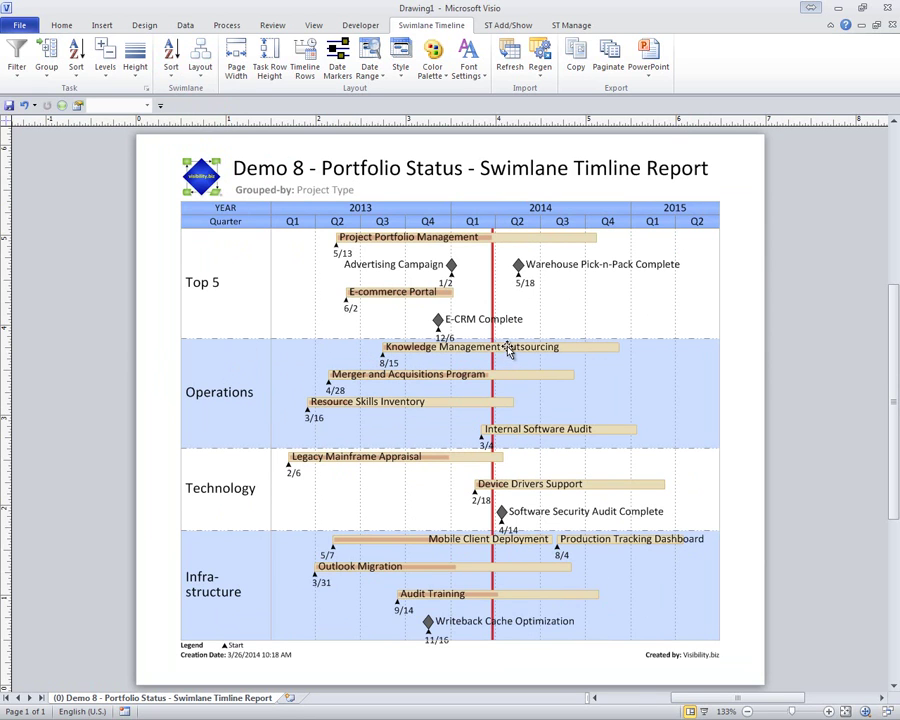
Set the page width to Standard Letter 11 in, landscape
click(240, 72)
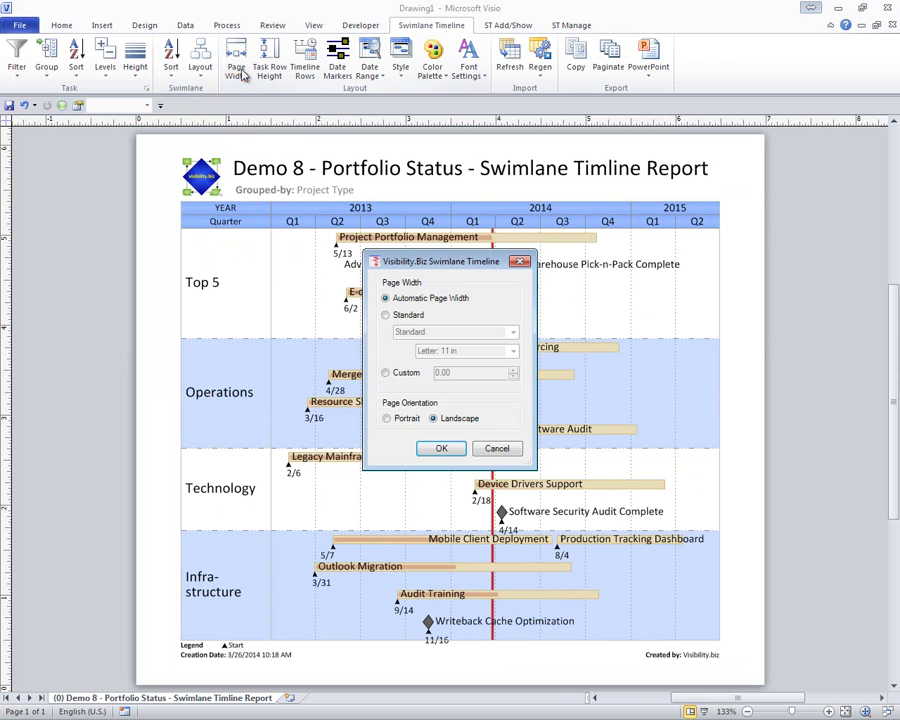
click(385, 315)
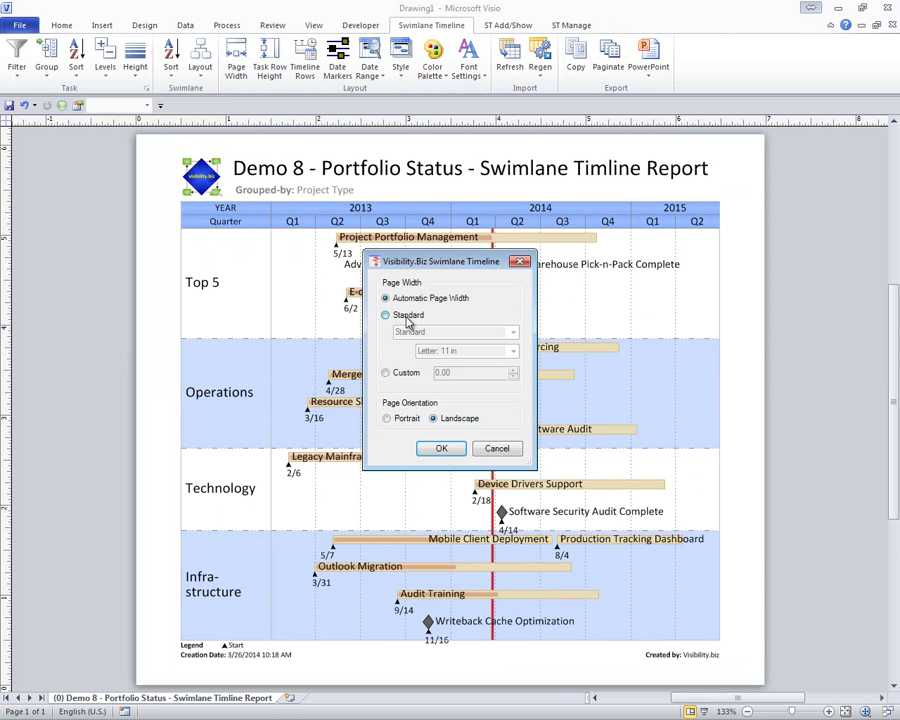
click(446, 449)
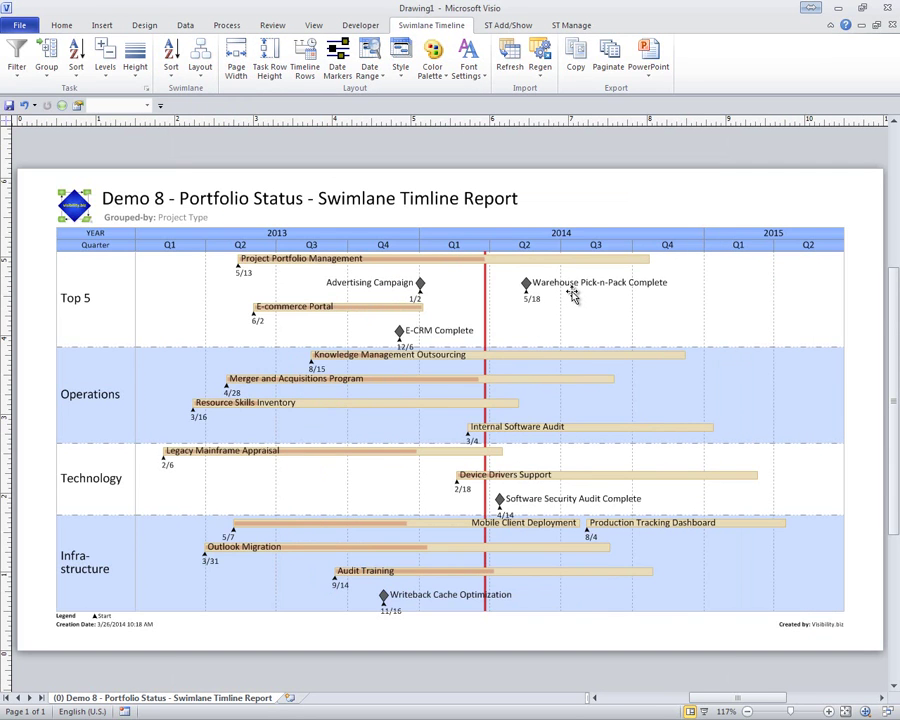
Set a custom 0.41 in task row height, leaving Timeline Rows settings unchanged
click(269, 58)
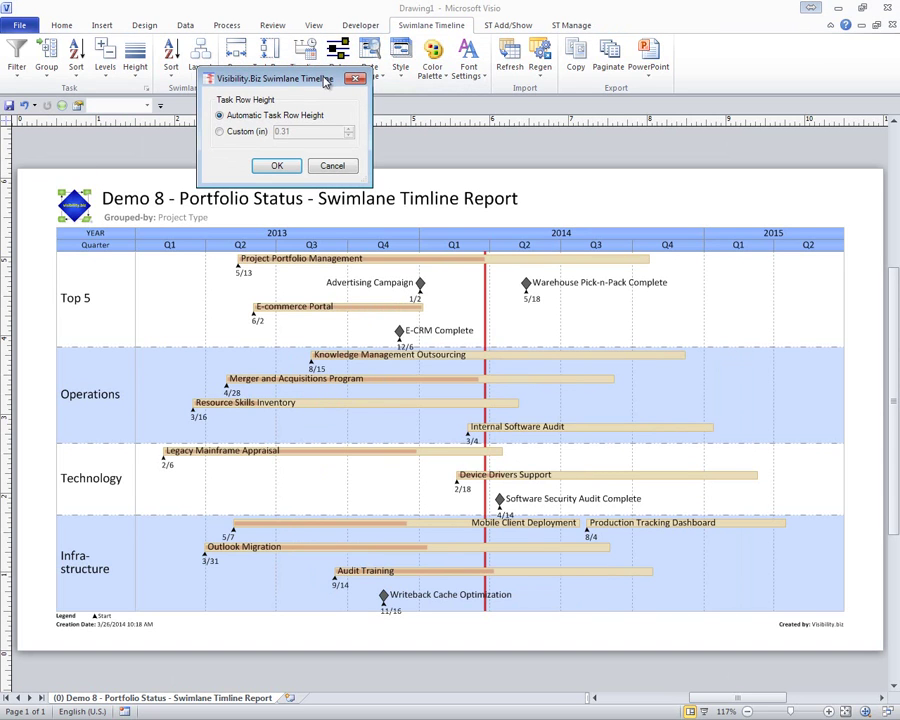
click(241, 135)
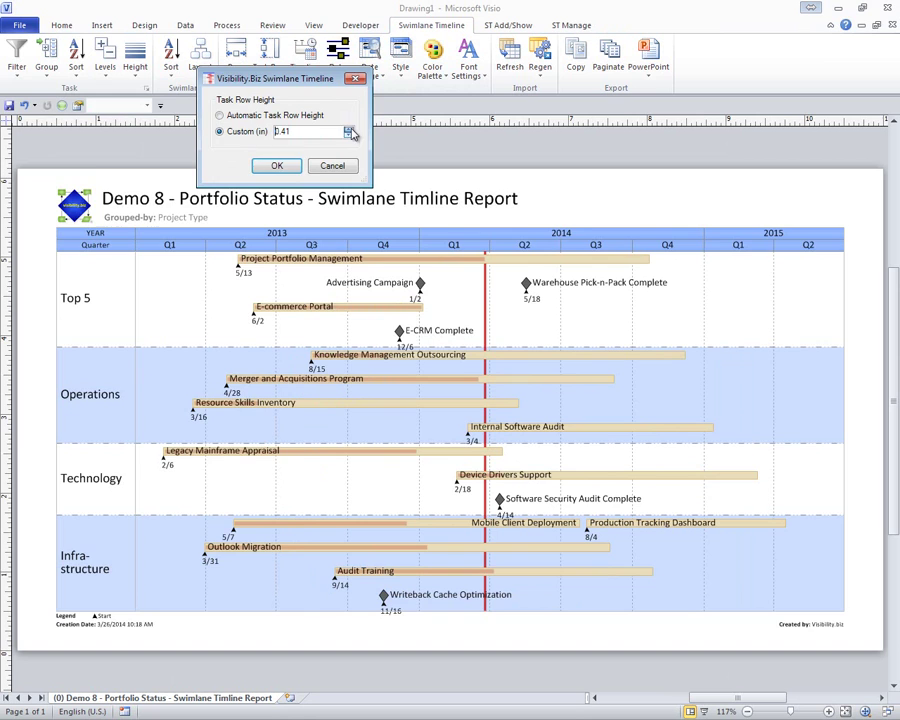
click(262, 167)
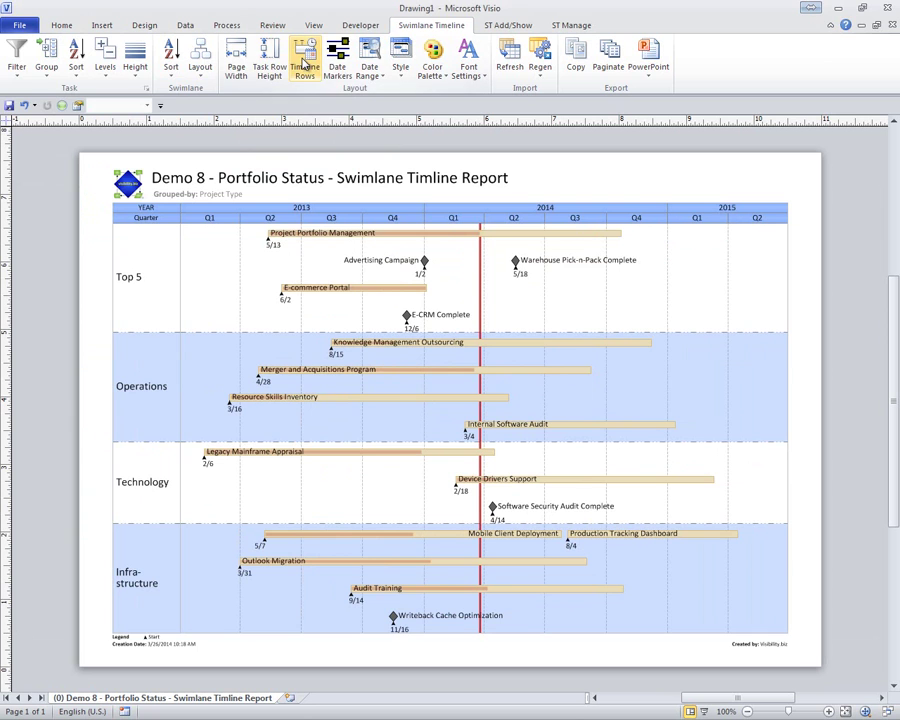
click(305, 62)
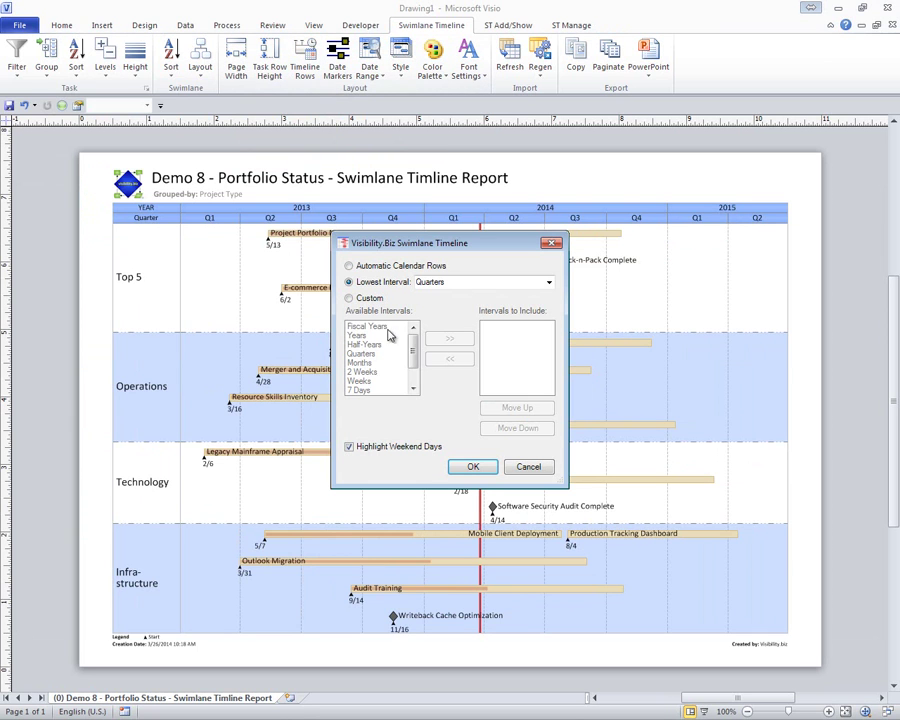
click(536, 470)
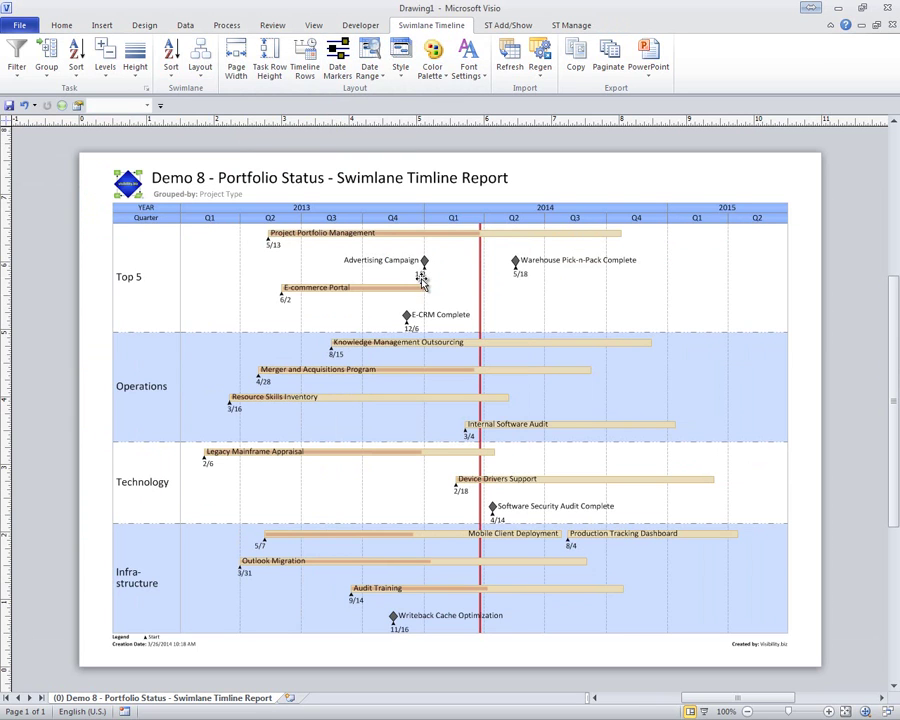
Add a Finish date marker positioned on top of the task bars
click(349, 74)
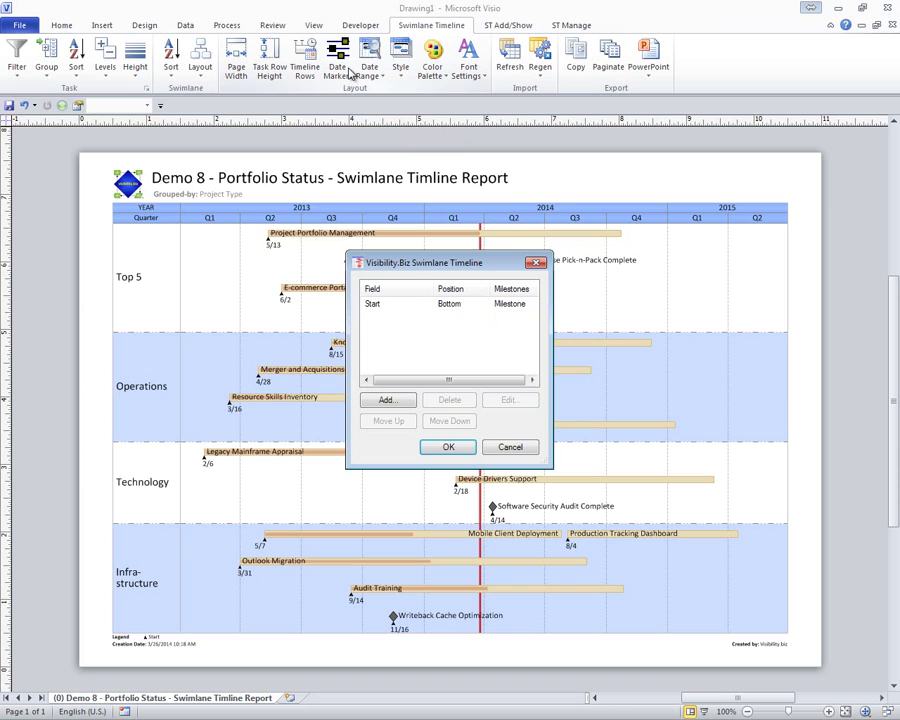
click(388, 400)
click(524, 309)
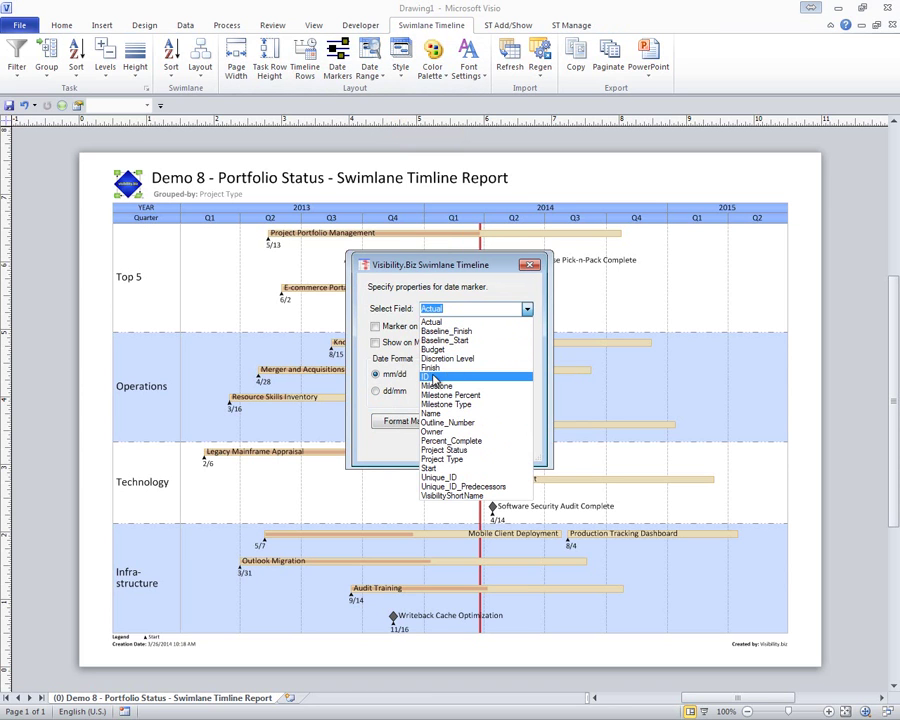
click(448, 368)
click(392, 327)
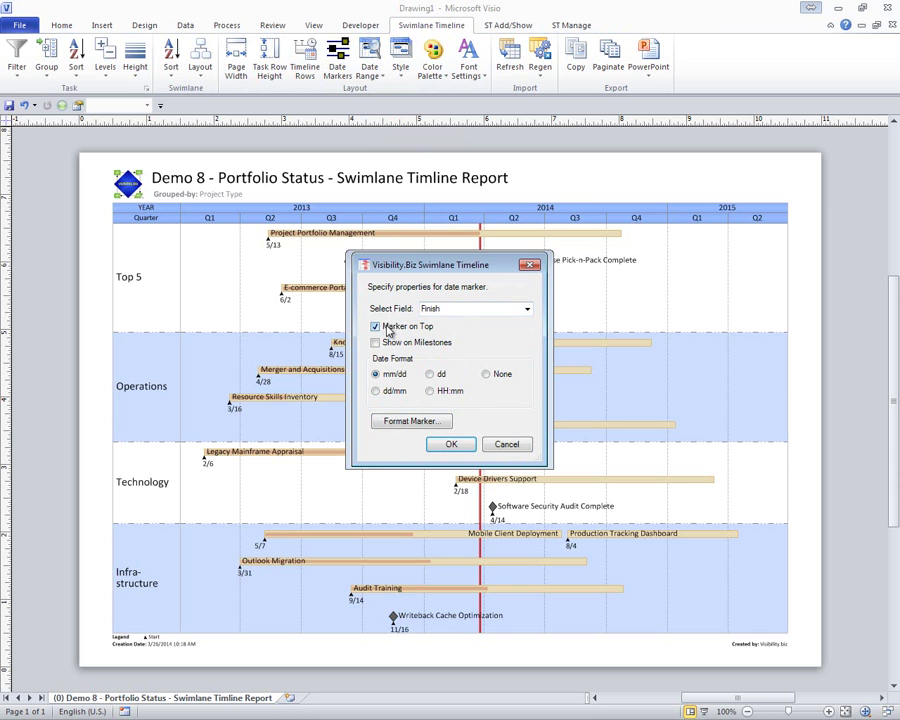
Format the Finish marker line black with a begin arrowhead and apply the markers
click(436, 424)
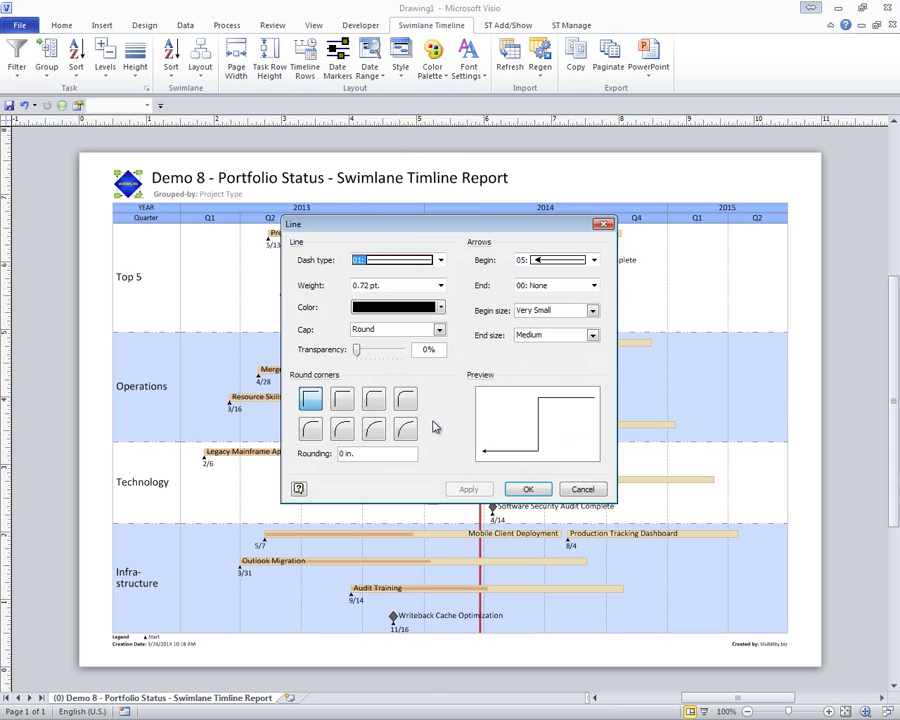
click(440, 311)
click(440, 309)
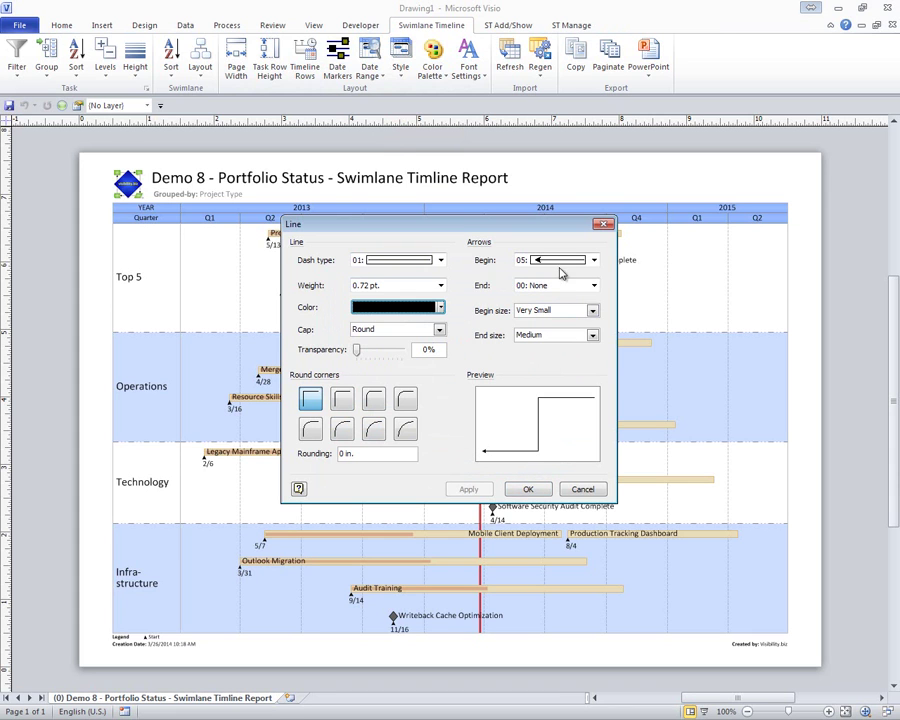
click(593, 260)
scroll(594, 364, down, 2)
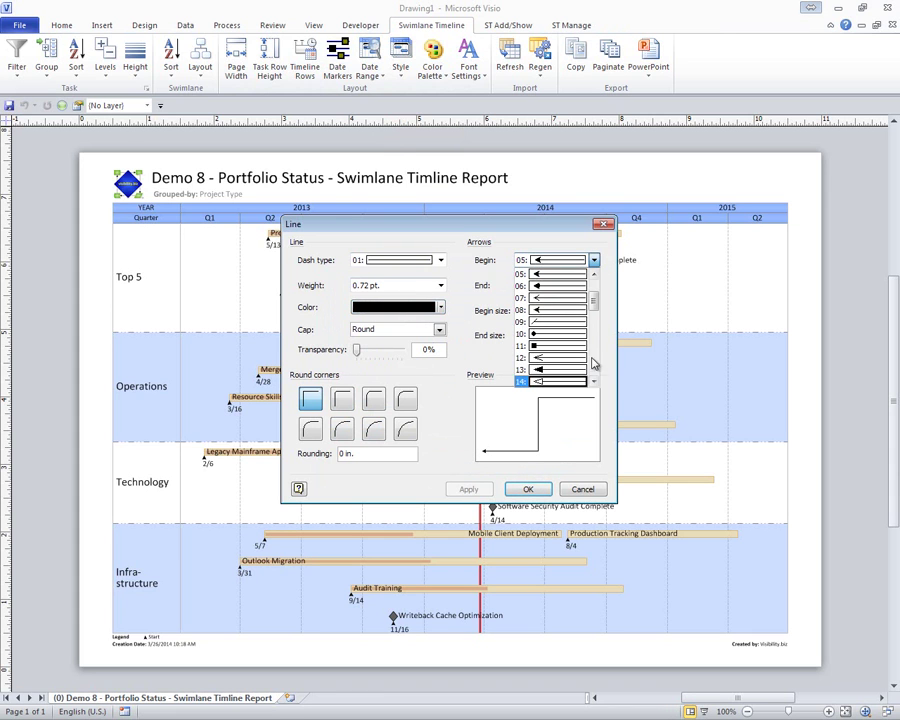
click(552, 381)
click(527, 488)
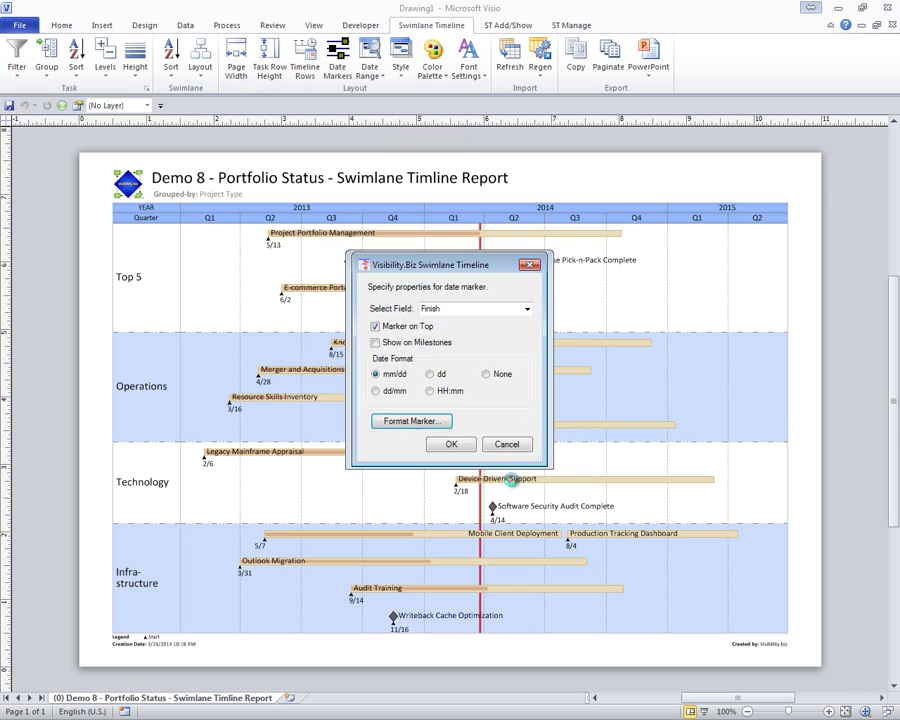
click(452, 446)
click(462, 448)
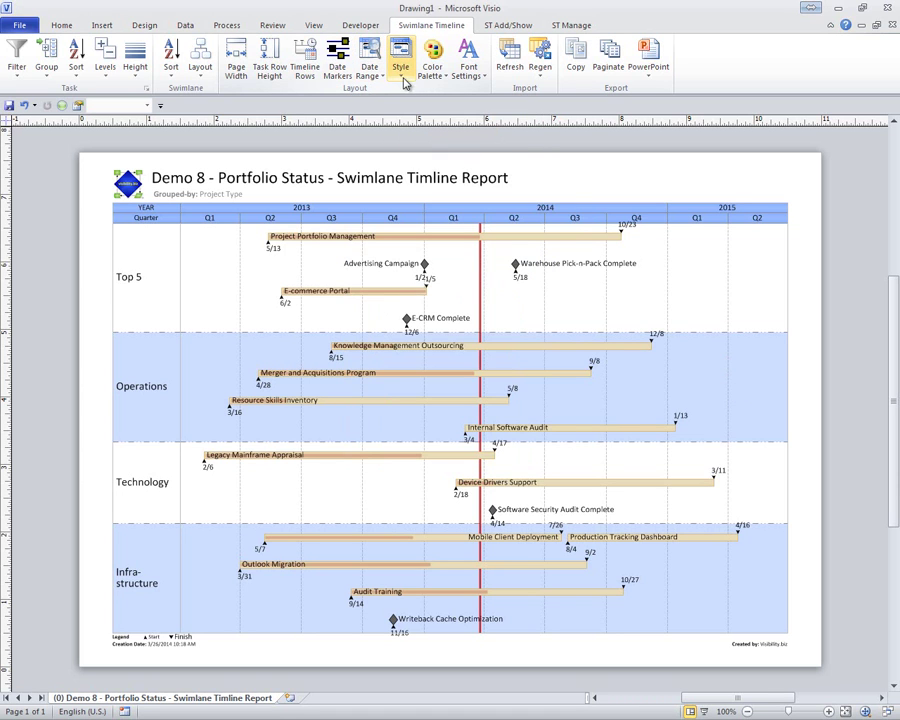
Apply the Demo 8 - Portfolio Status style and zoom in and out to inspect it
click(401, 78)
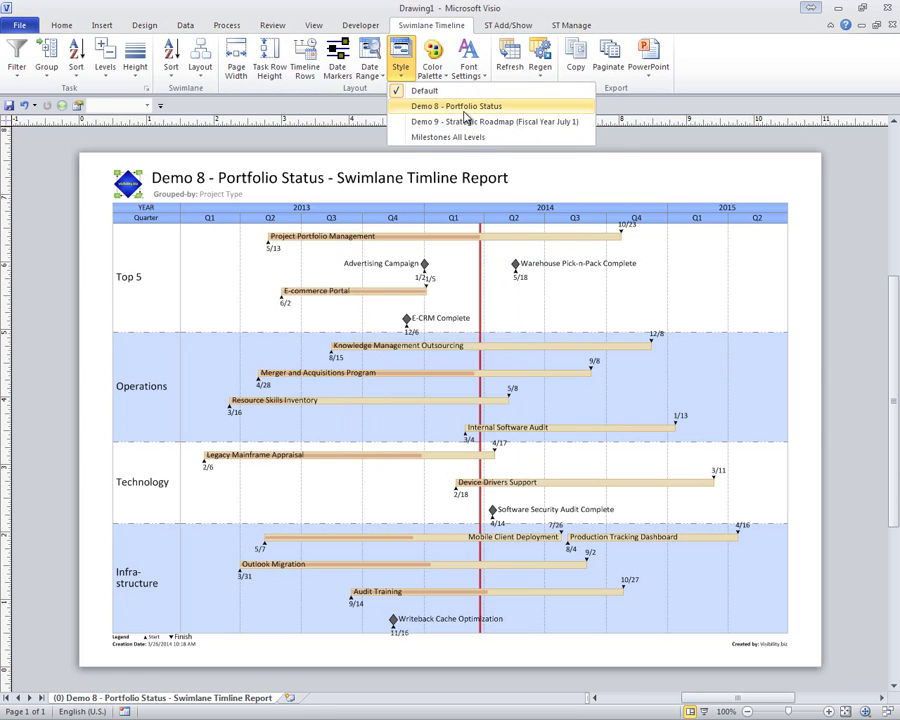
click(470, 113)
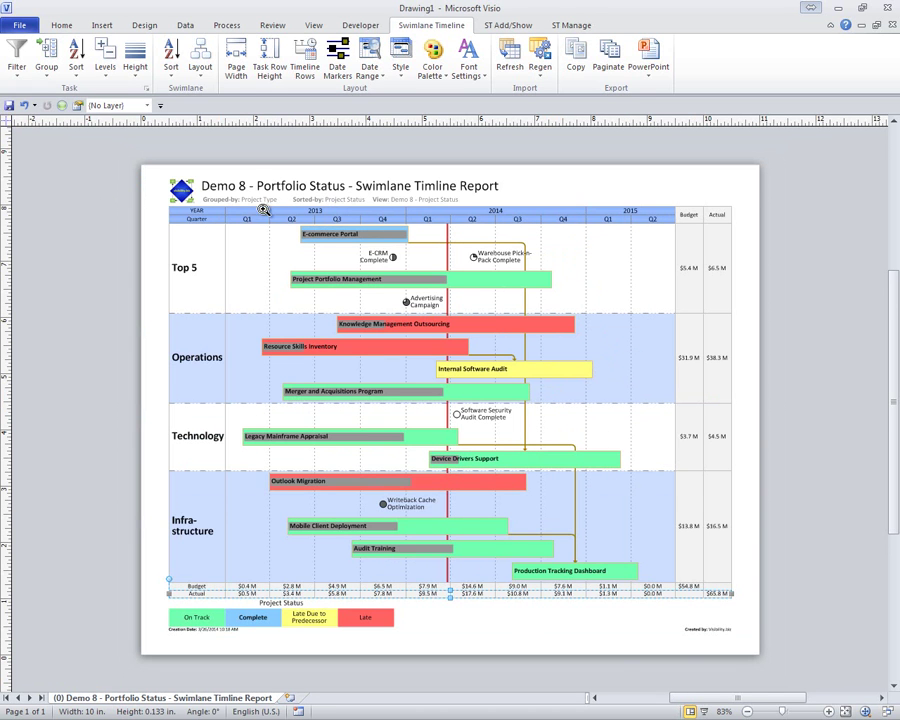
scroll(519, 313, up, 5)
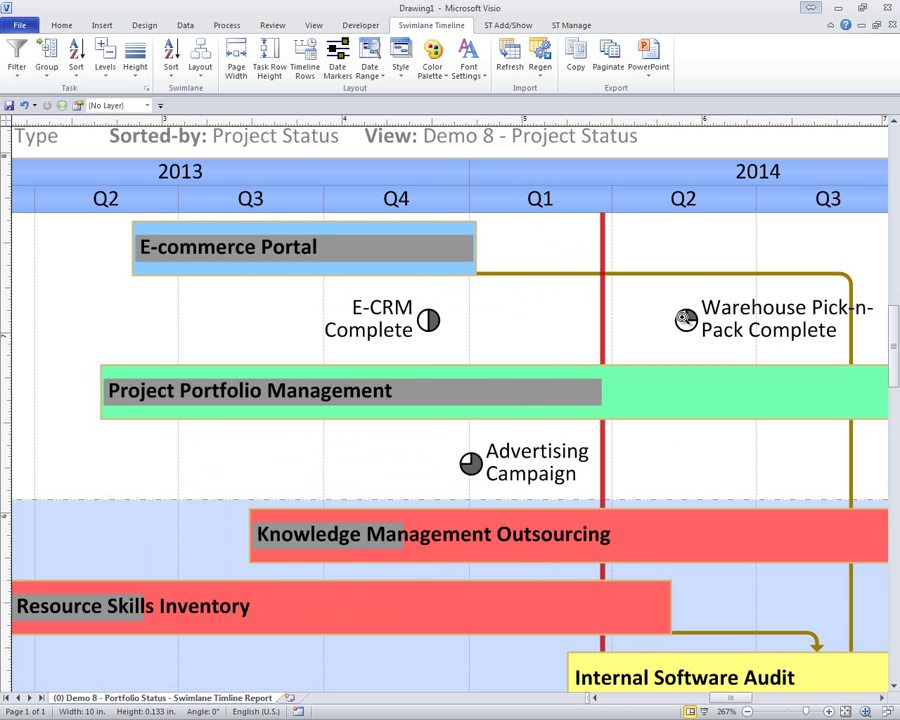
scroll(481, 225, down, 6)
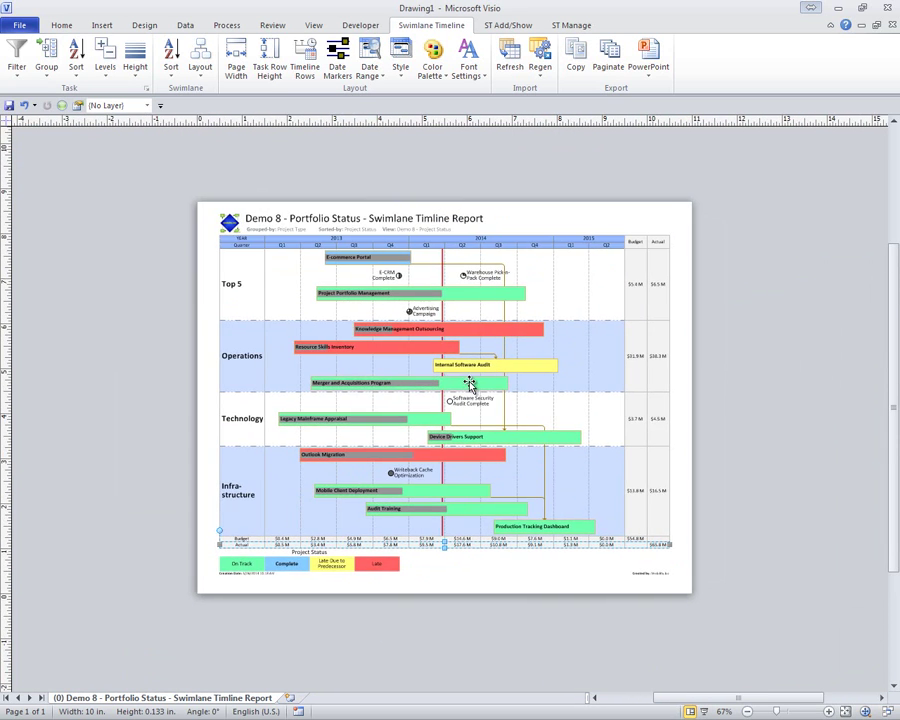
Try the Buttermilk-Purple colour palette, then settle on Light Gray
click(436, 75)
click(455, 106)
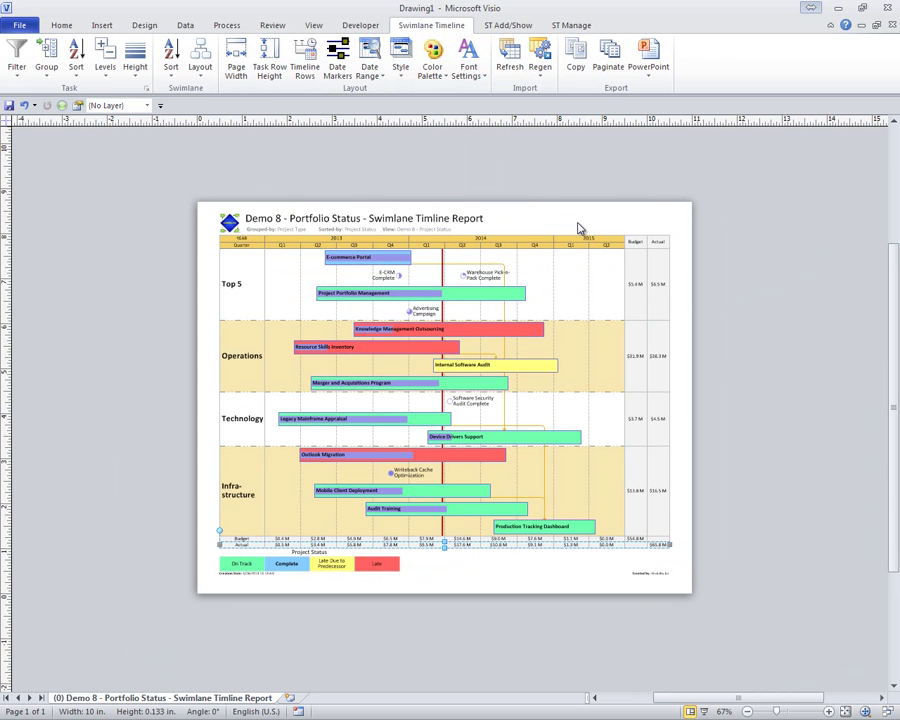
click(434, 72)
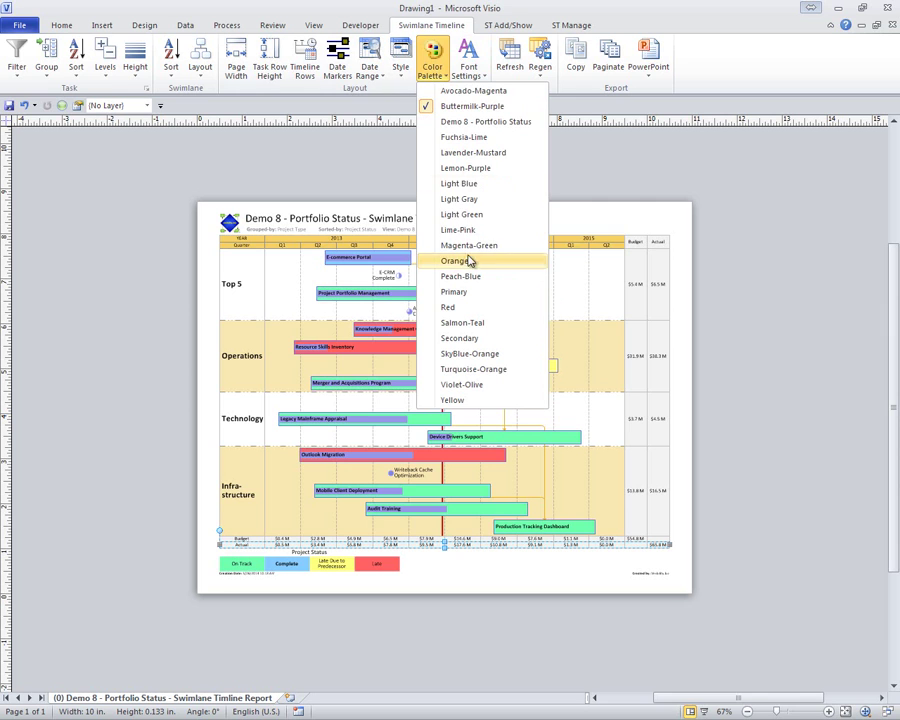
click(460, 199)
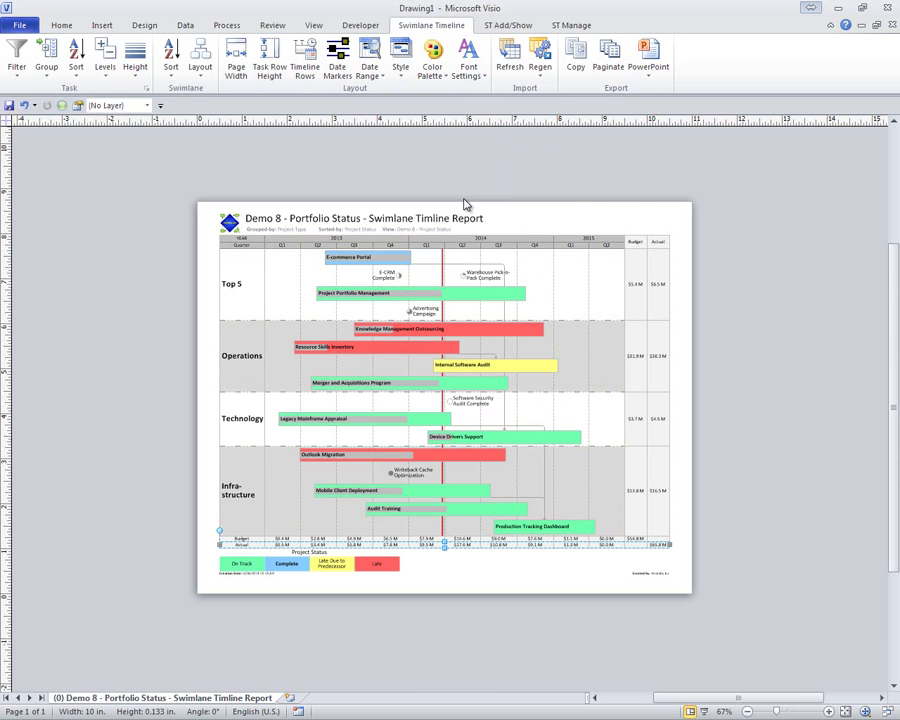
Switch the report font to Georgia, then to Trebuchet
click(478, 80)
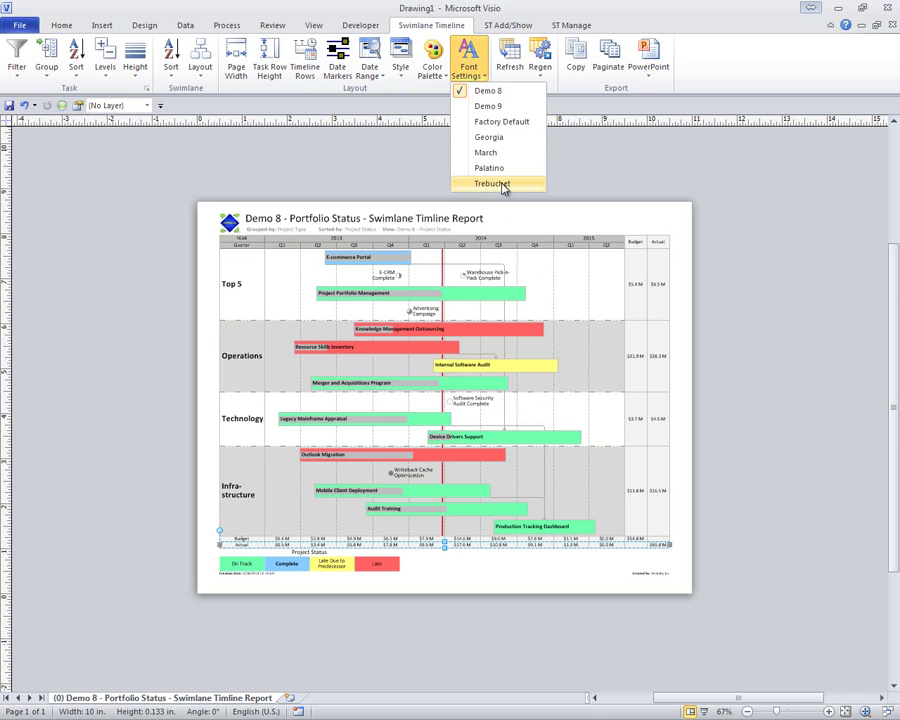
click(497, 137)
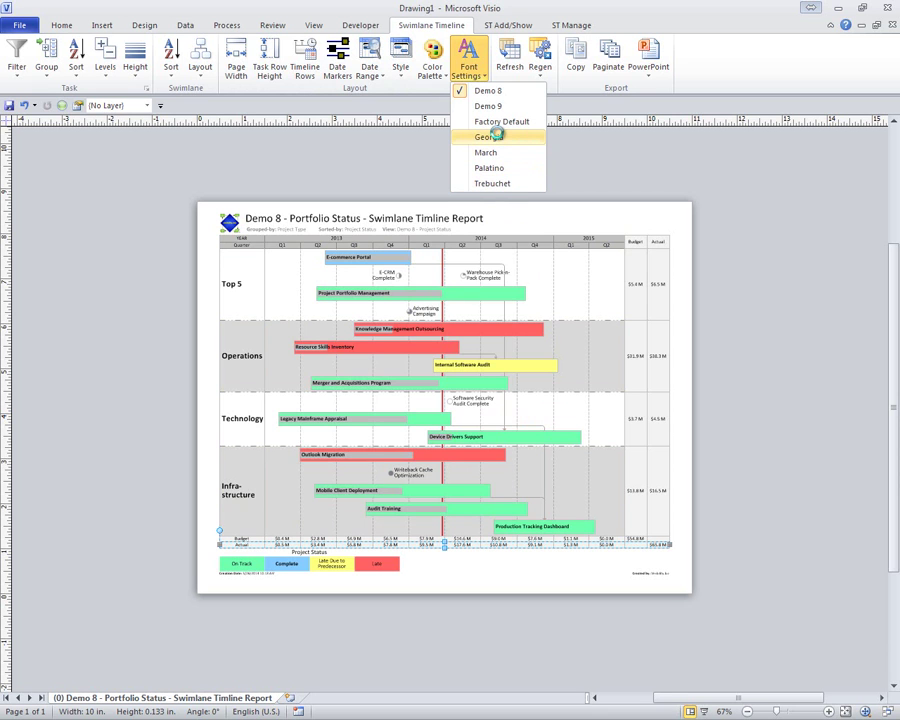
click(476, 75)
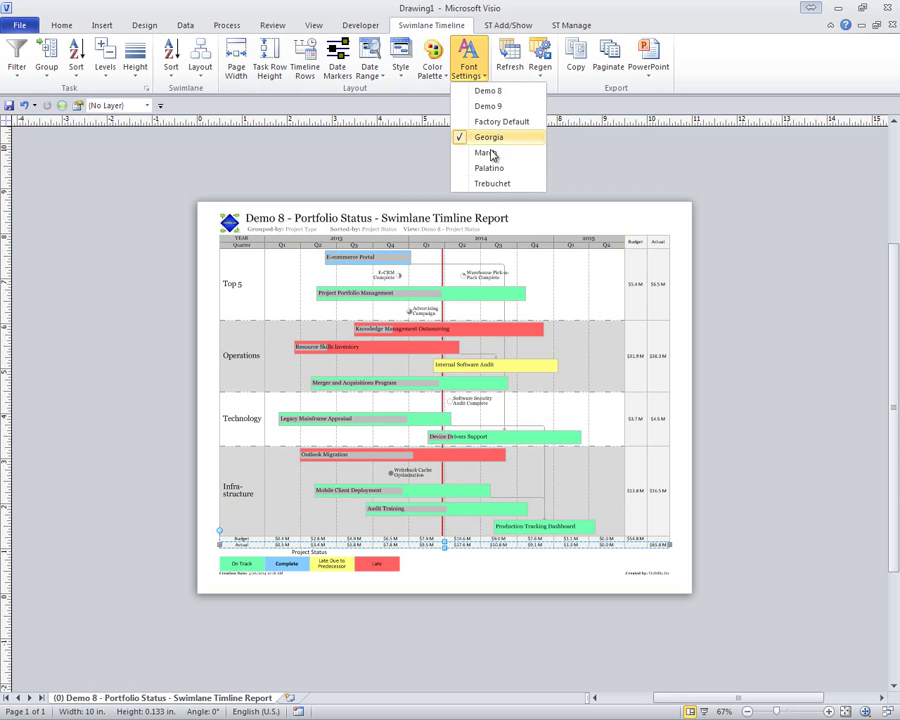
click(492, 183)
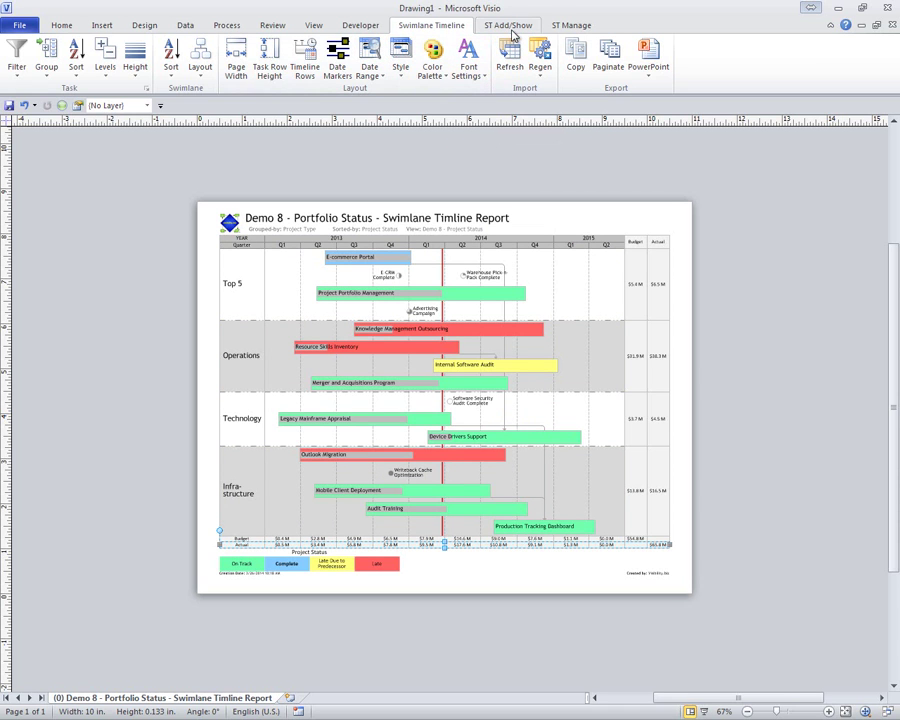
drag(98, 189, 737, 346)
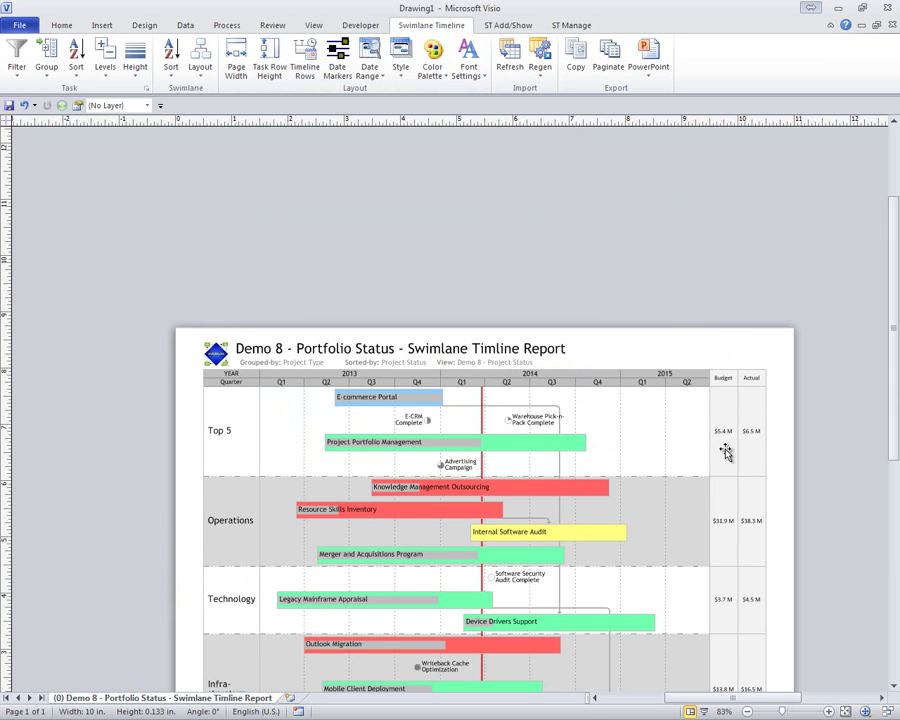
drag(703, 488, 640, 388)
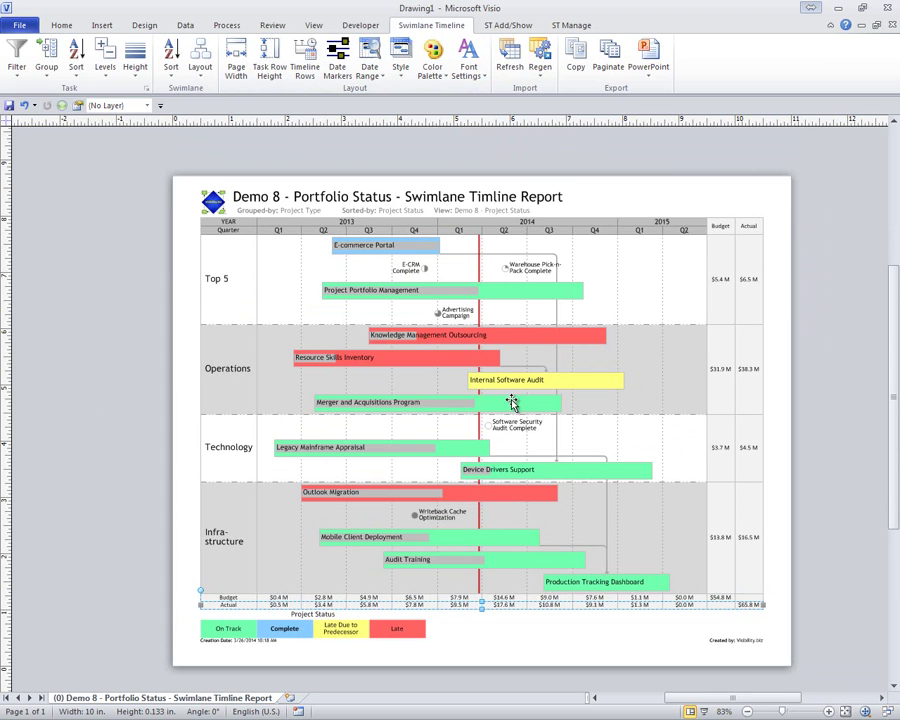
Apply the Demo 8 - Critical and Mandatory format from the ST Add/Show Formats list
click(508, 25)
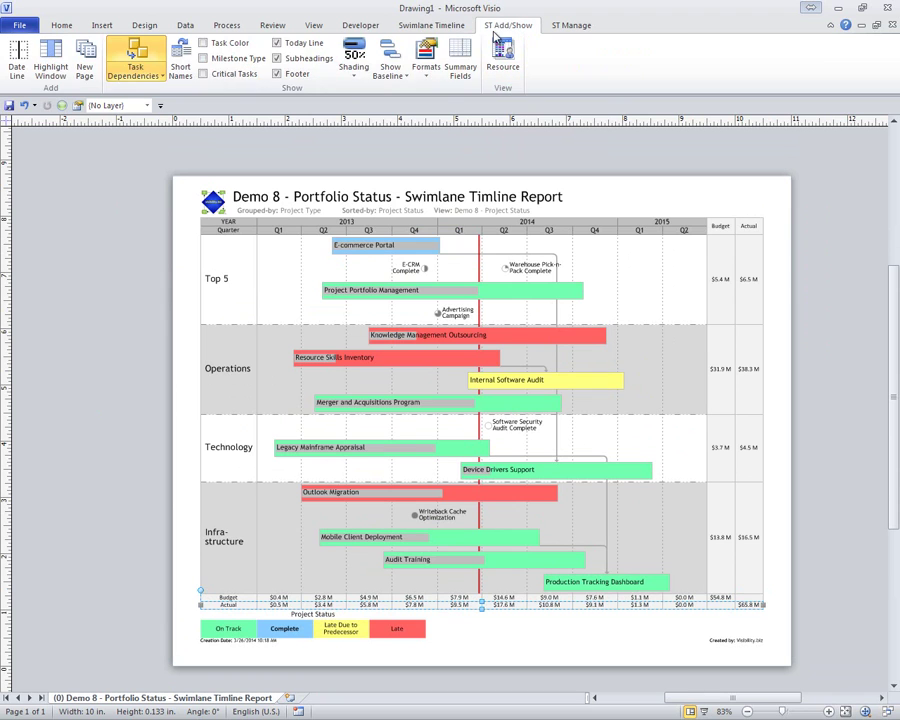
click(428, 72)
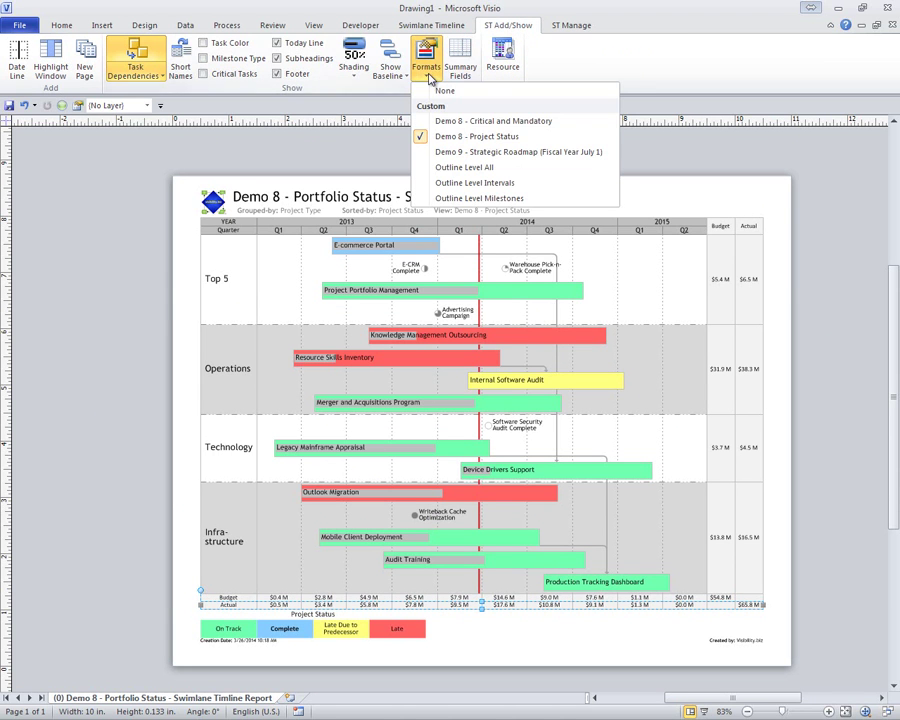
click(499, 124)
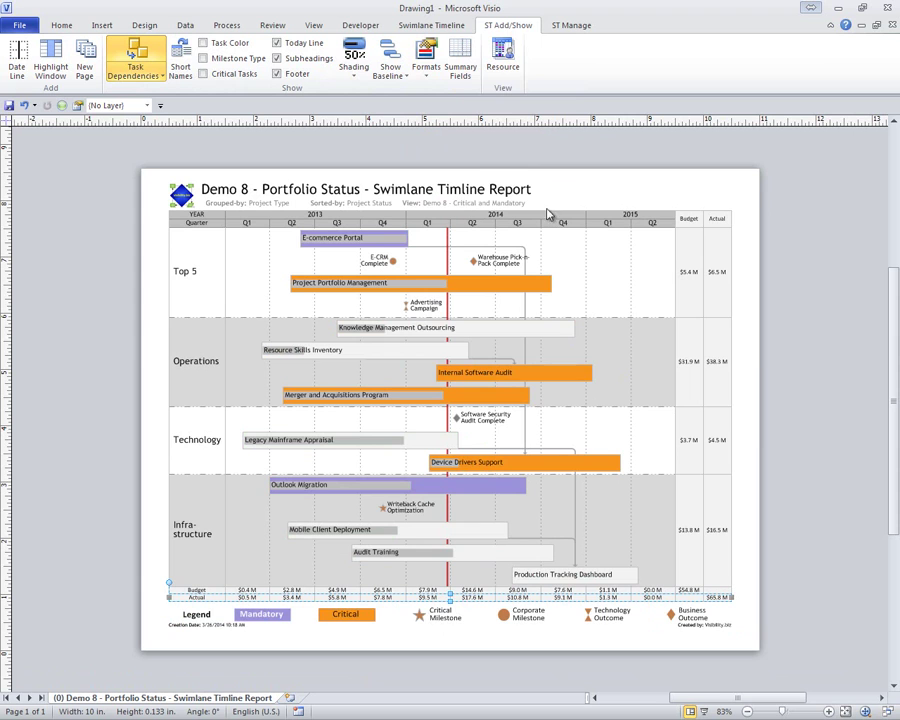
click(426, 64)
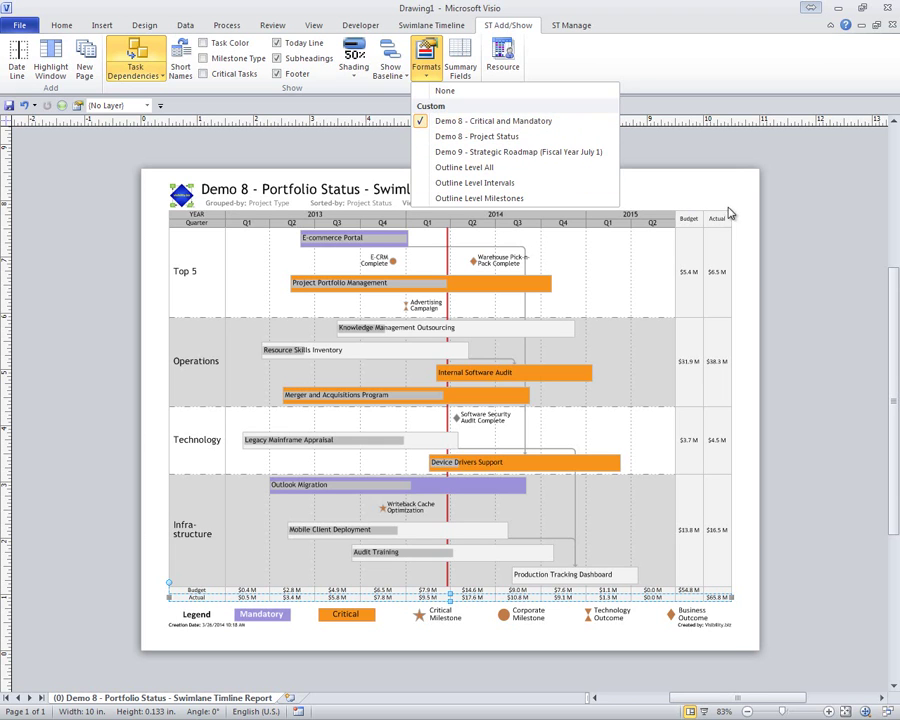
click(695, 186)
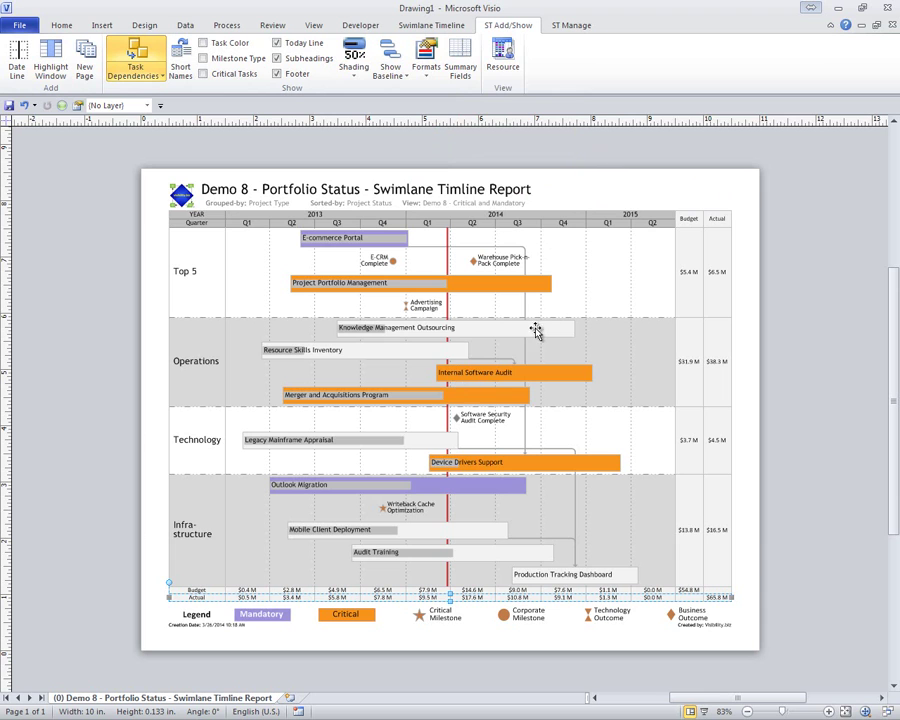
Close the Demo 8 drawing unsaved and build a swimlane timeline report from the Demo 9 Project file
click(889, 8)
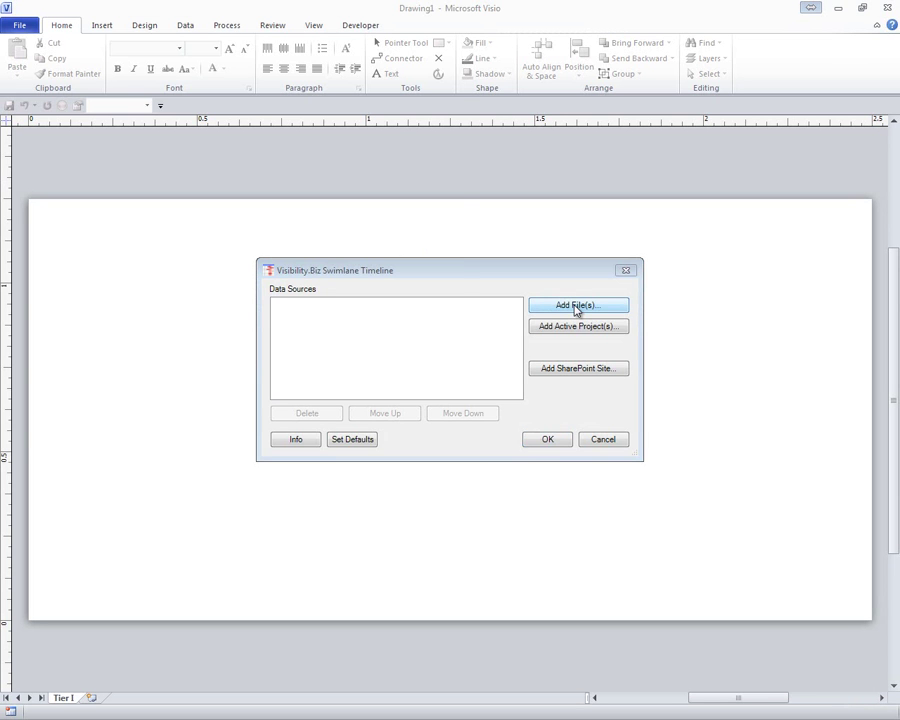
click(576, 307)
click(808, 675)
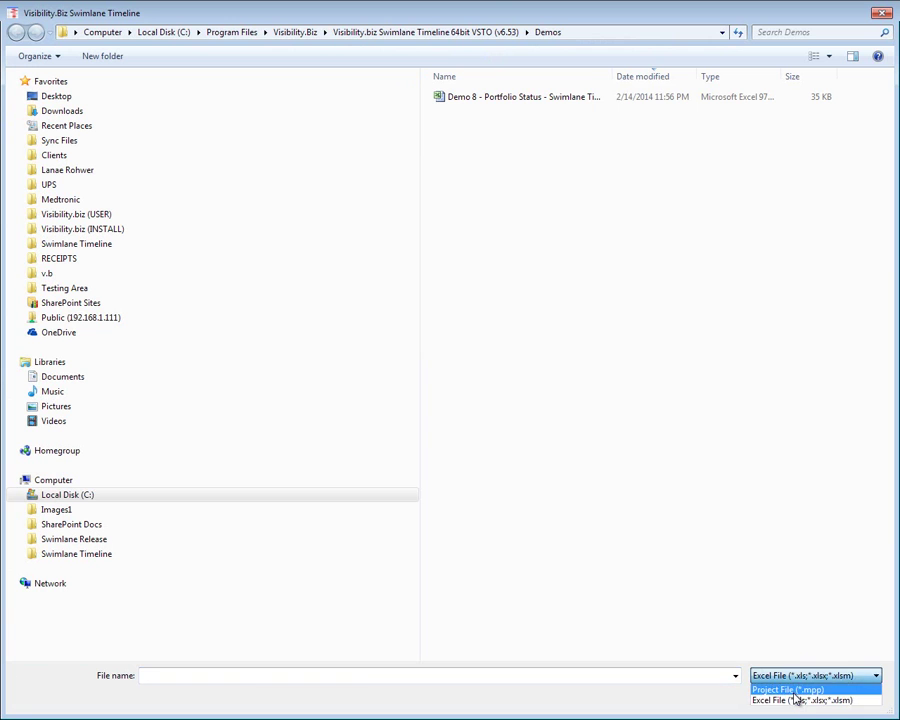
click(790, 690)
double_click(473, 100)
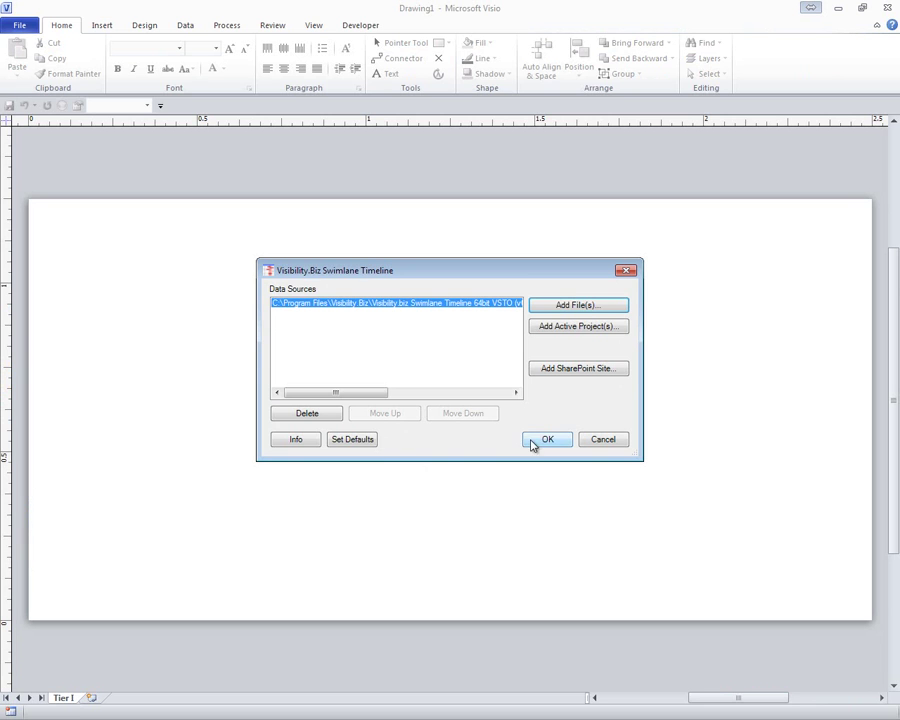
click(540, 439)
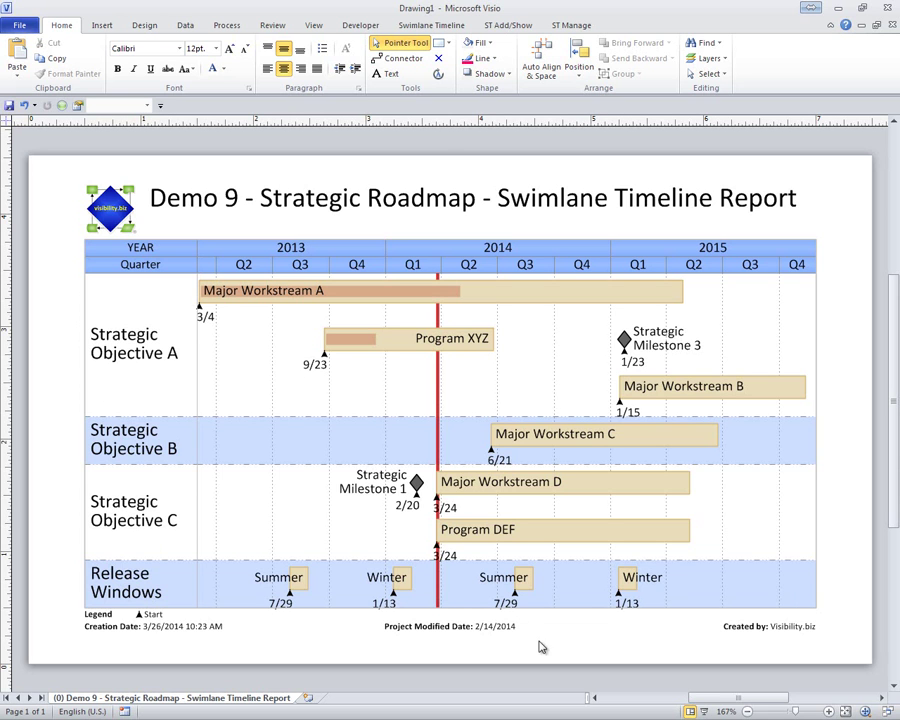
Apply the 'Demo 9 - Strategic Roadmap (Fiscal Year July 1)' style and fit the whole page in view
click(452, 30)
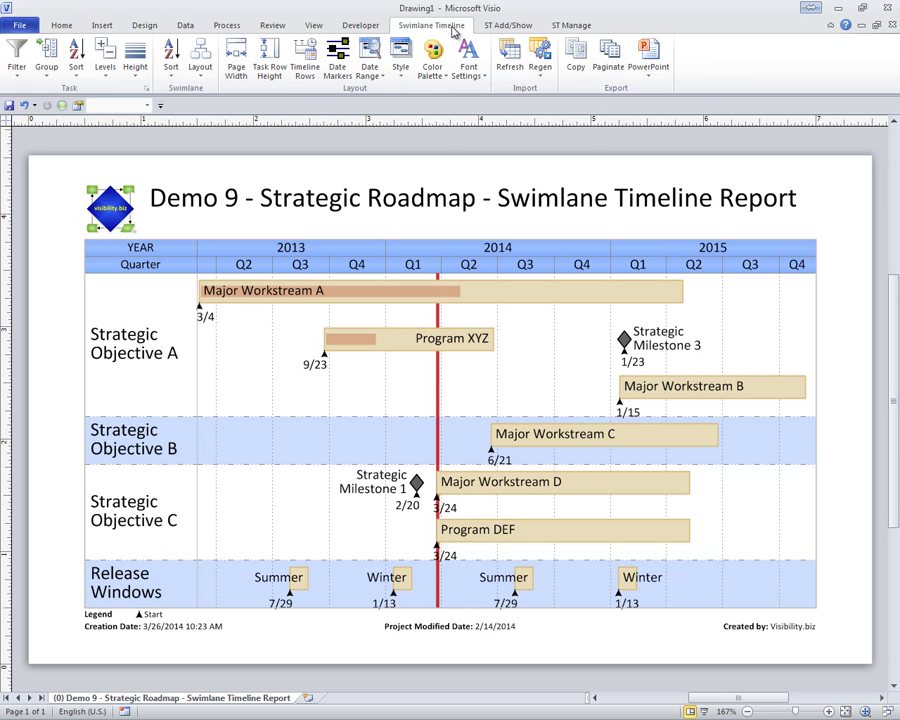
click(402, 76)
click(455, 121)
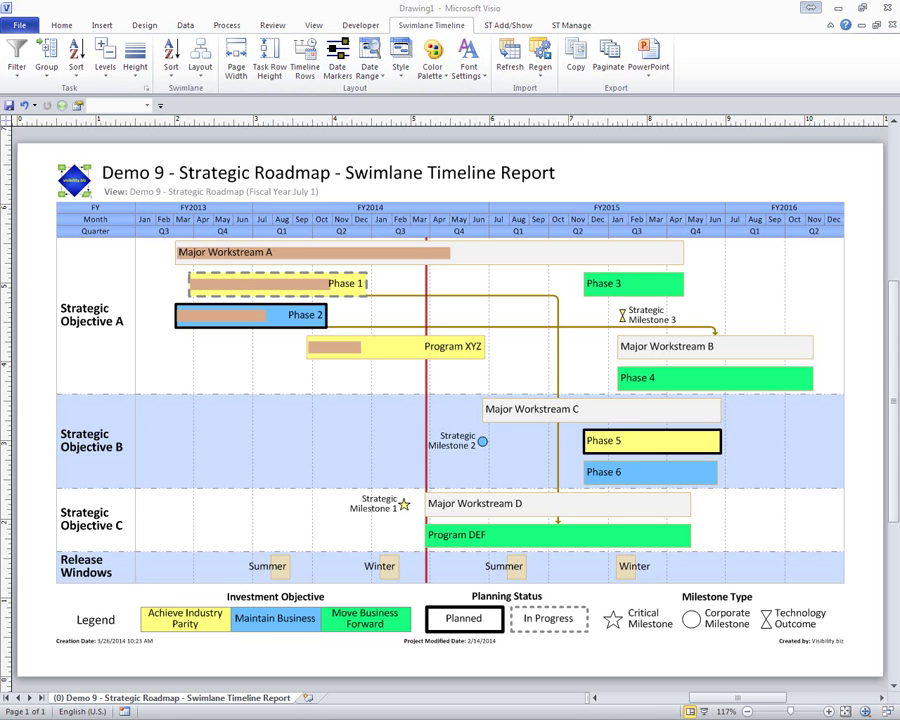
key(ctrl+shift+w)
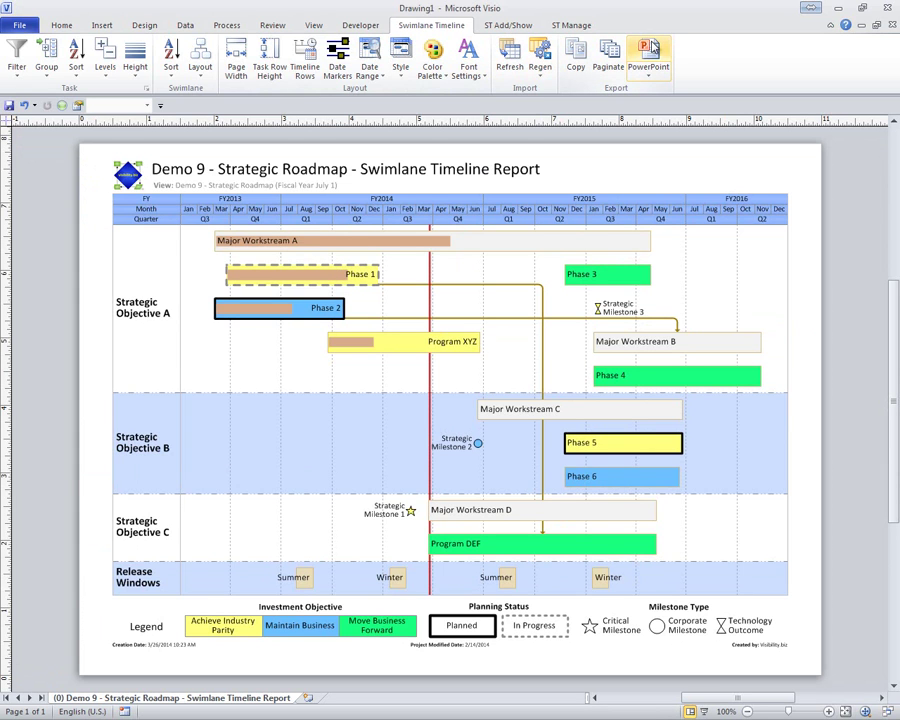
Export the Demo 9 Strategic Roadmap timeline to PowerPoint from the Swimlane Timeline Export group
click(648, 55)
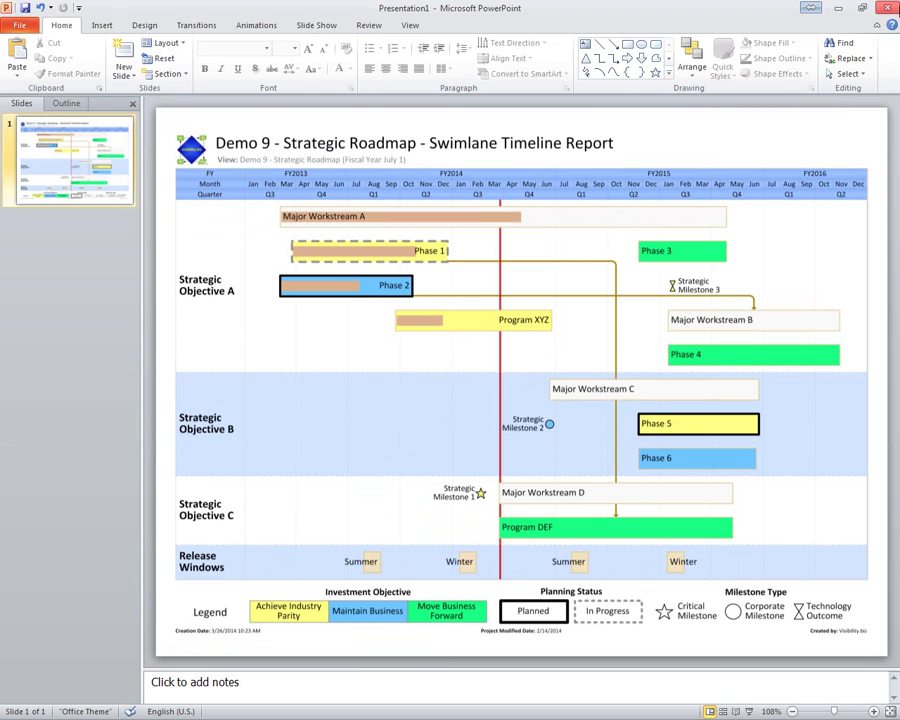
Close PowerPoint so it prompts to save changes to Presentation1
click(889, 12)
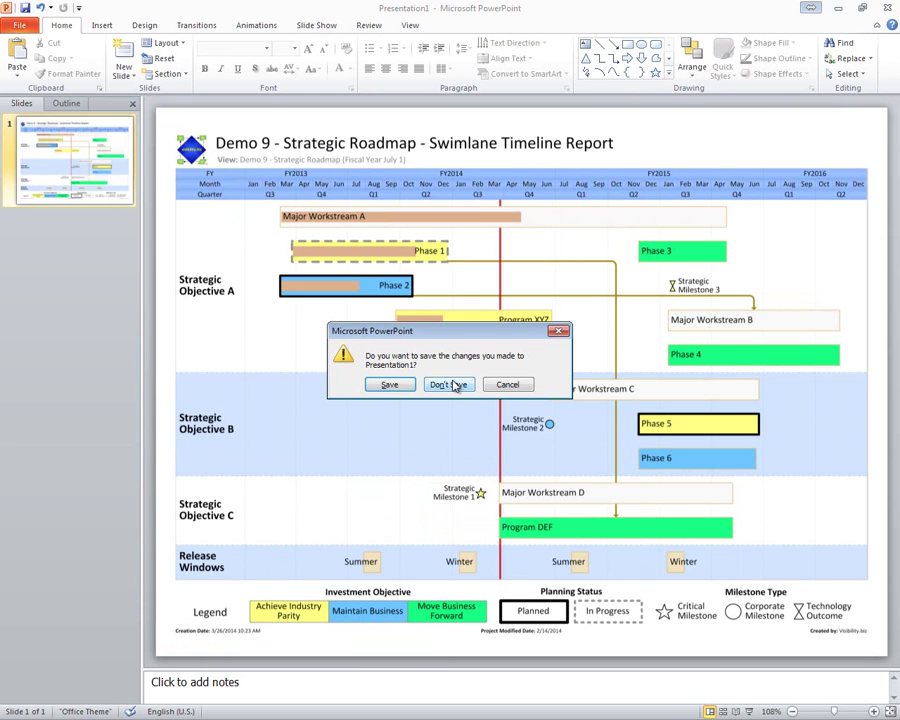